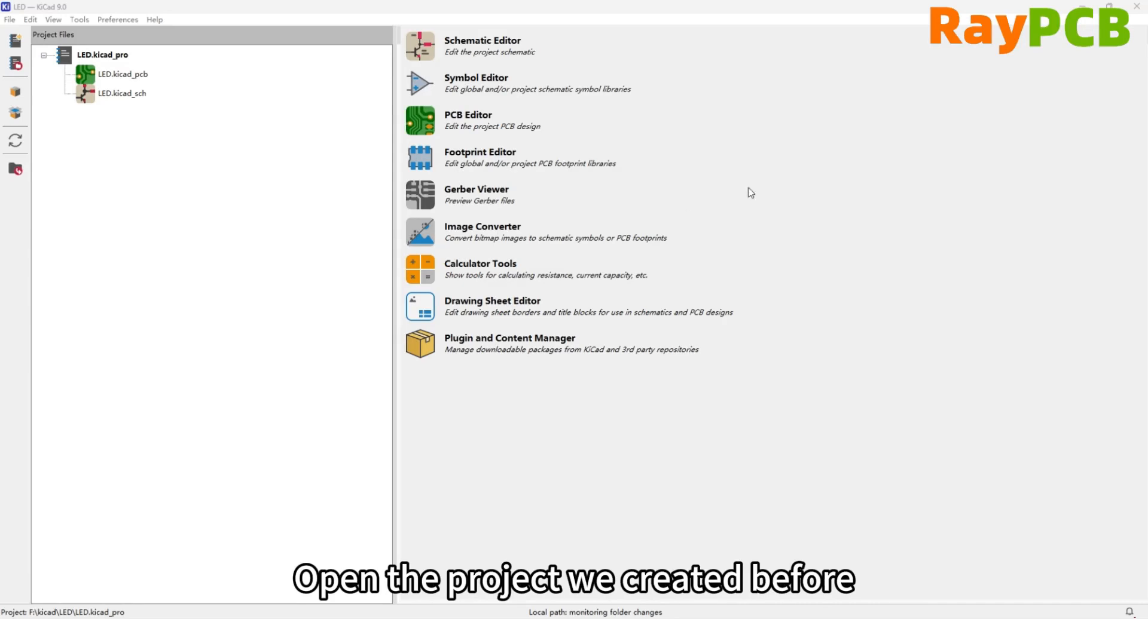
Open the Symbol Editor and bring up the datasheet image 9025.jpg beside it.
click(855, 126)
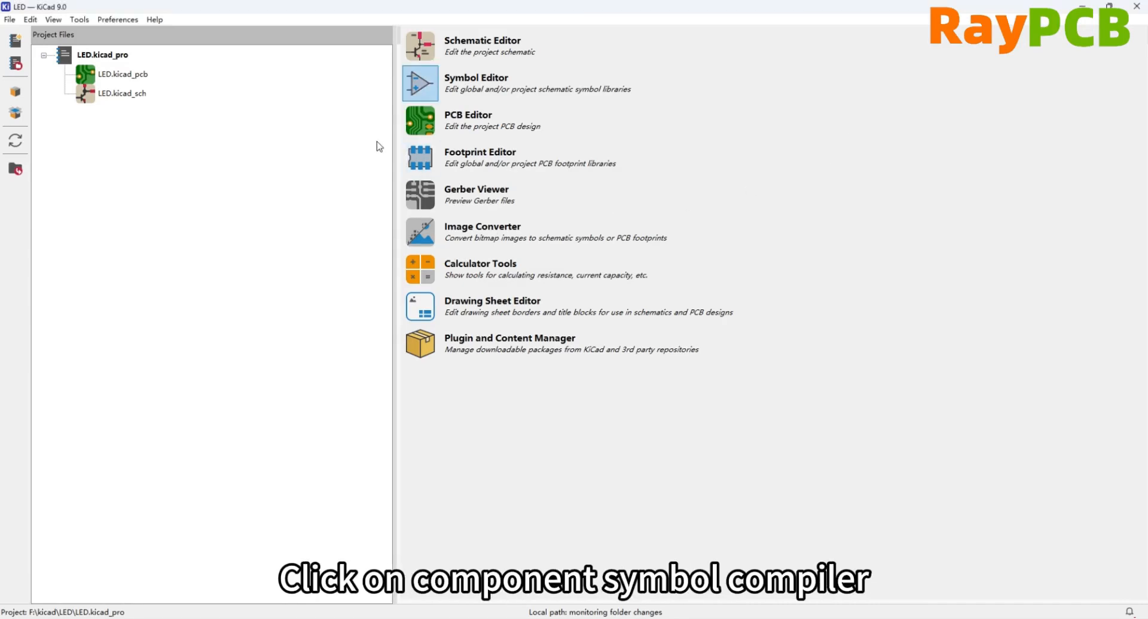
click(439, 92)
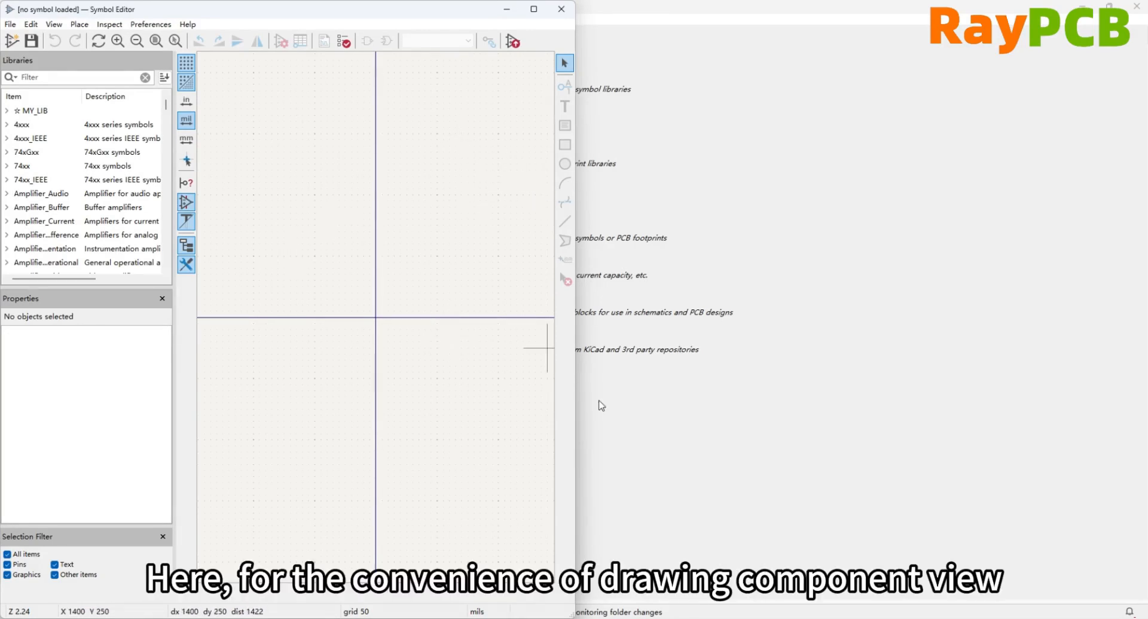
mouse_move(615, 618)
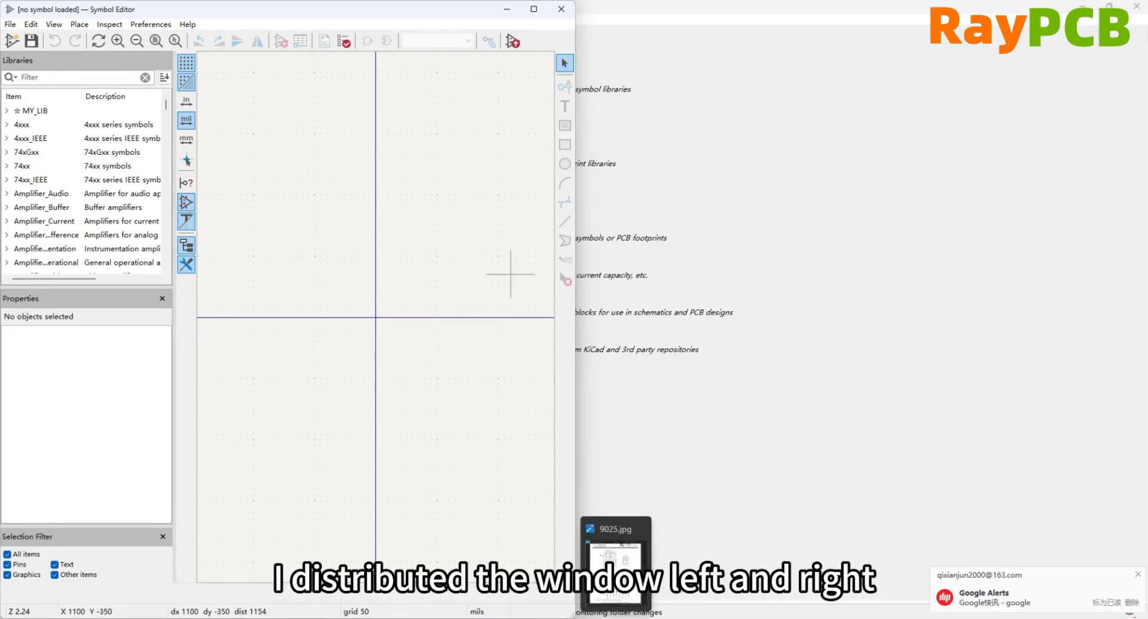
click(616, 571)
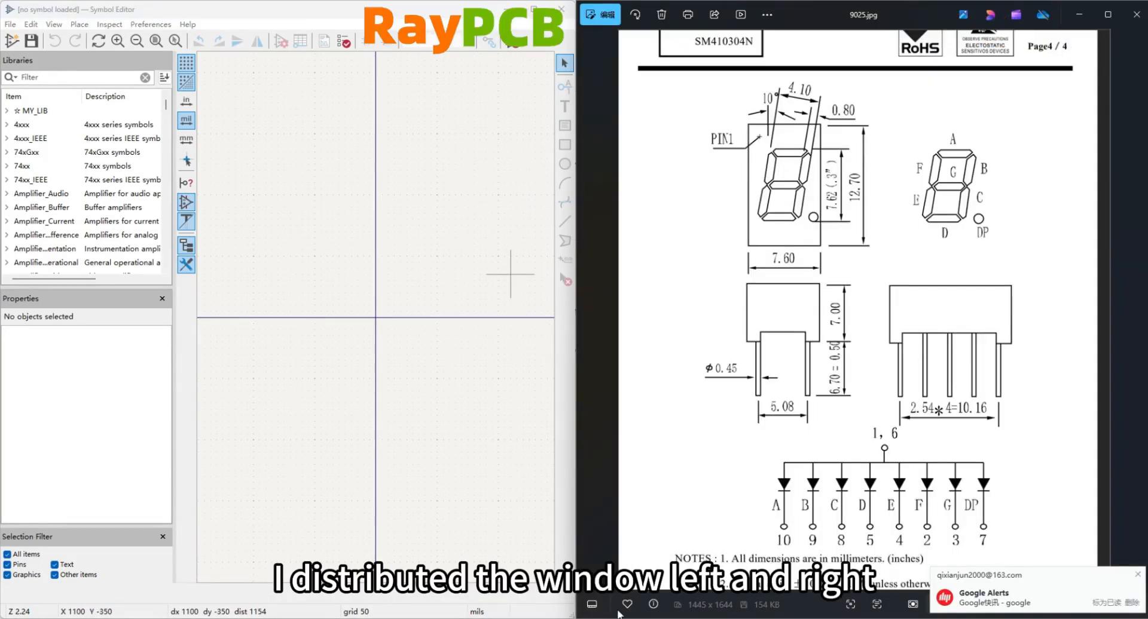
click(1136, 575)
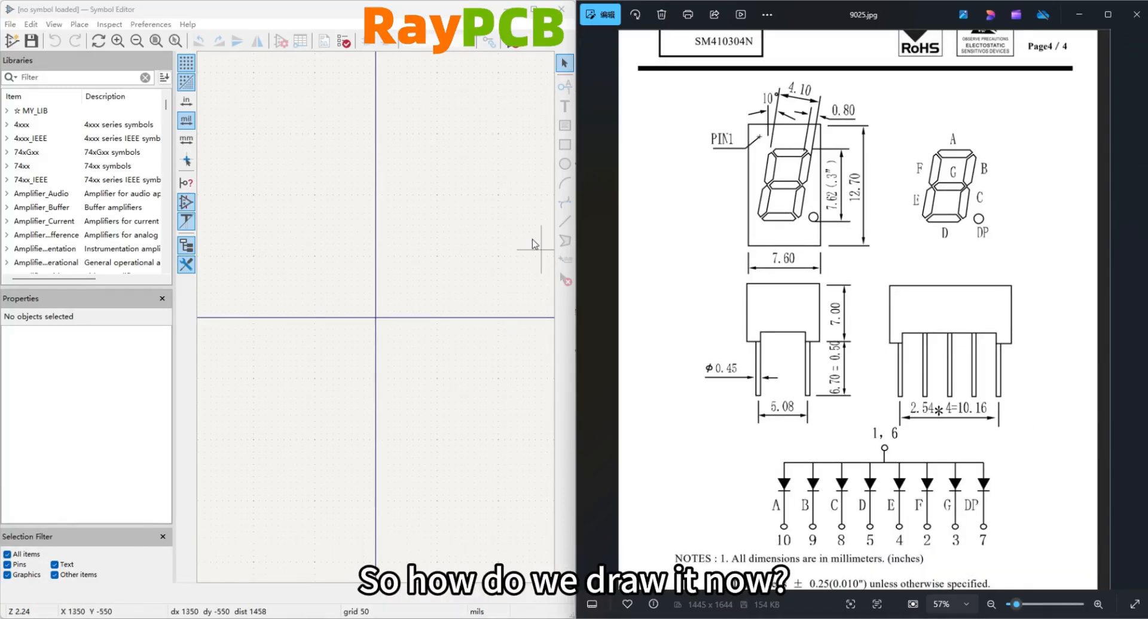
Create a new symbol named SM410304N/8 in the MY_LIB library with LED as its default reference designator.
click(36, 112)
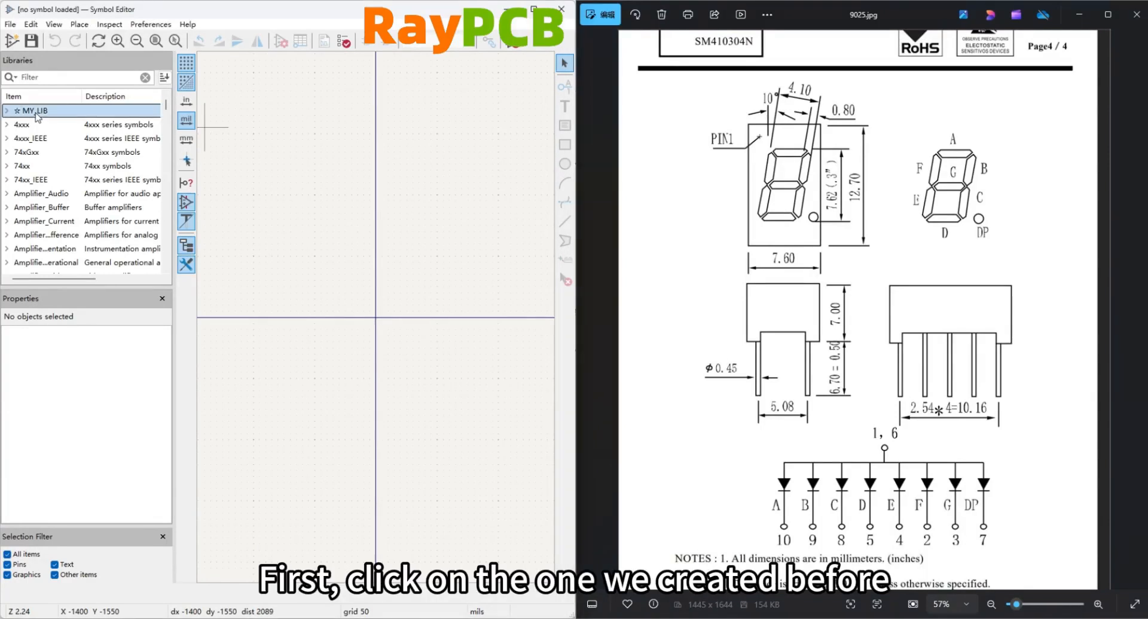
click(7, 111)
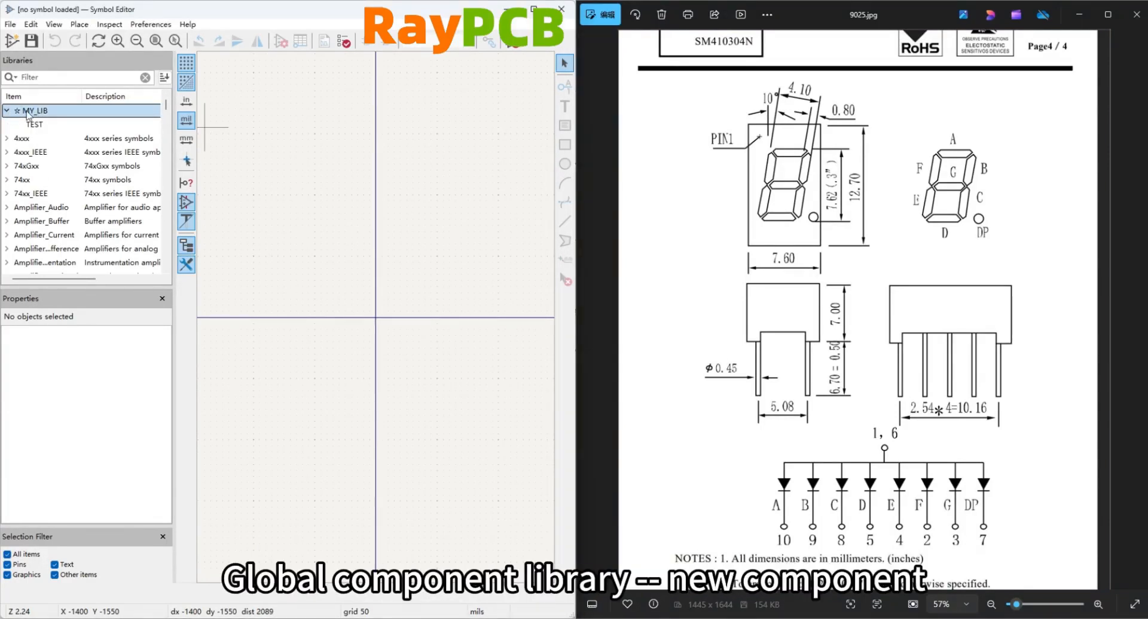
right_click(27, 113)
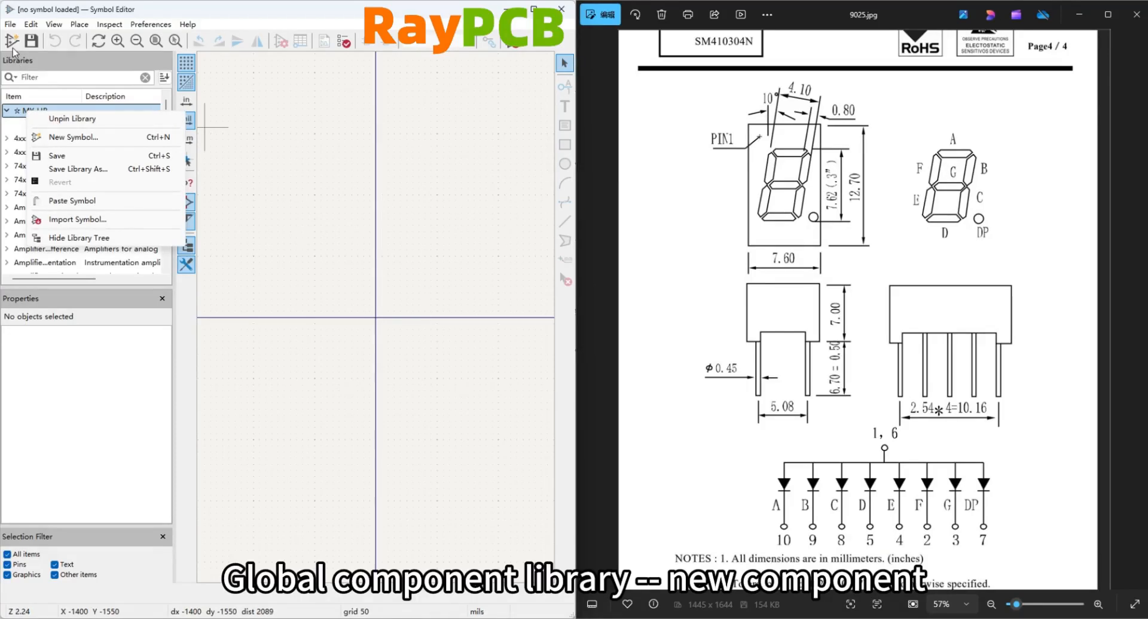
click(73, 137)
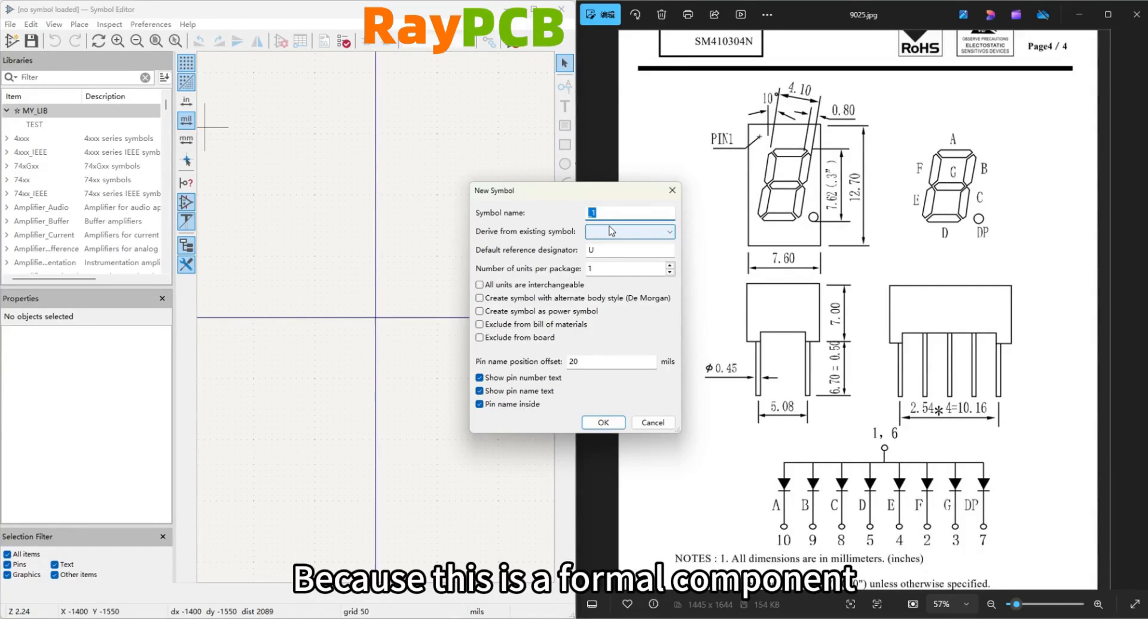
text(SM410304N/8)
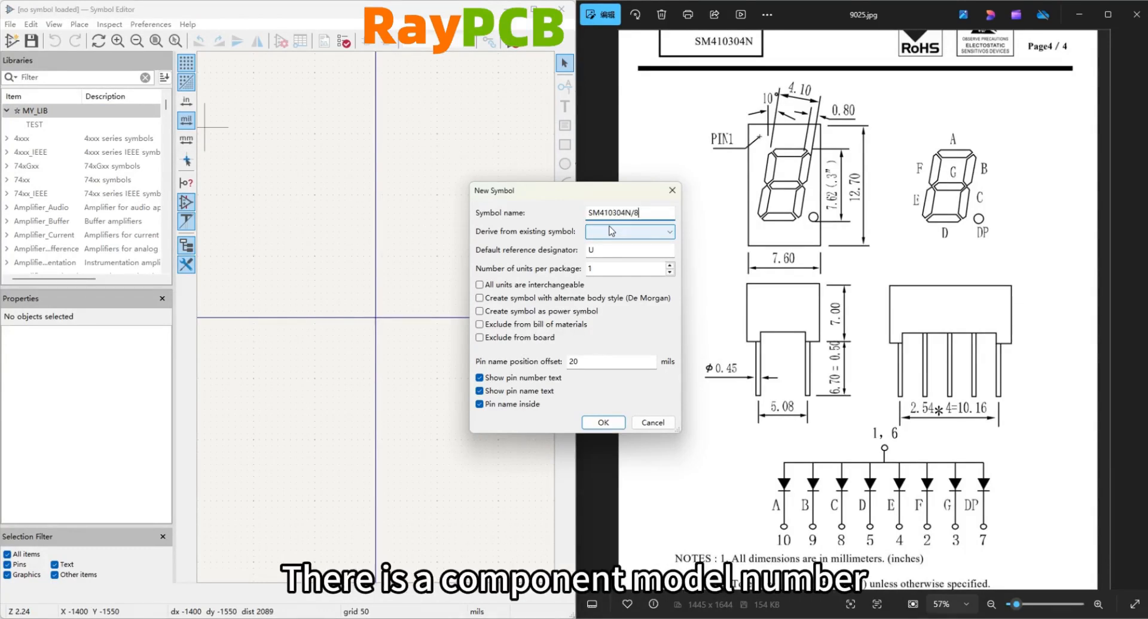
double_click(602, 248)
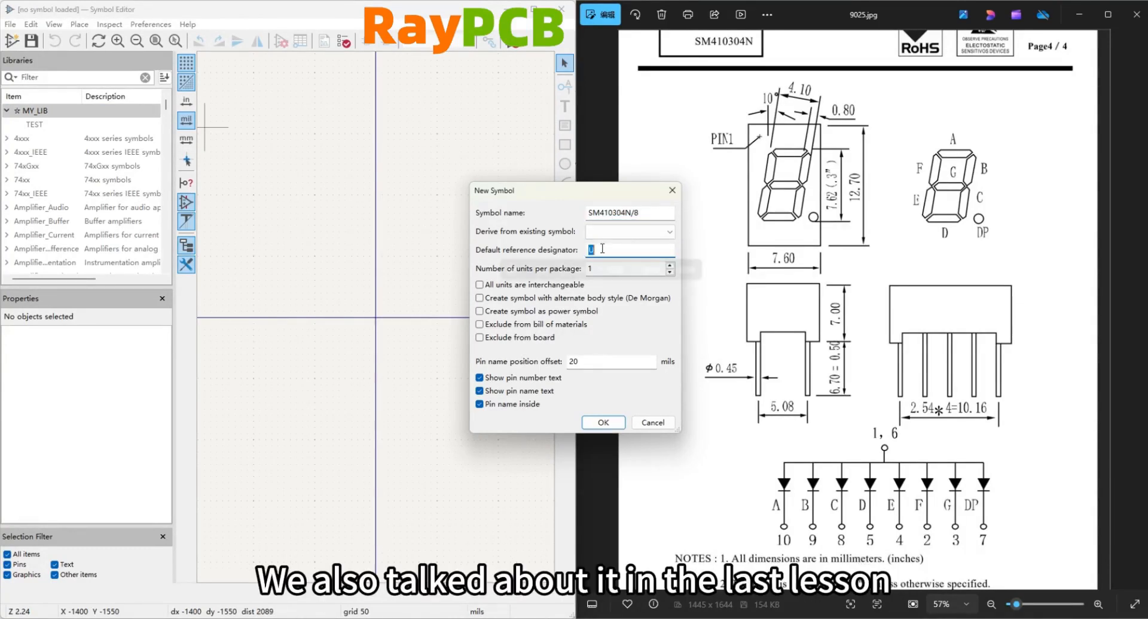
text(LED)
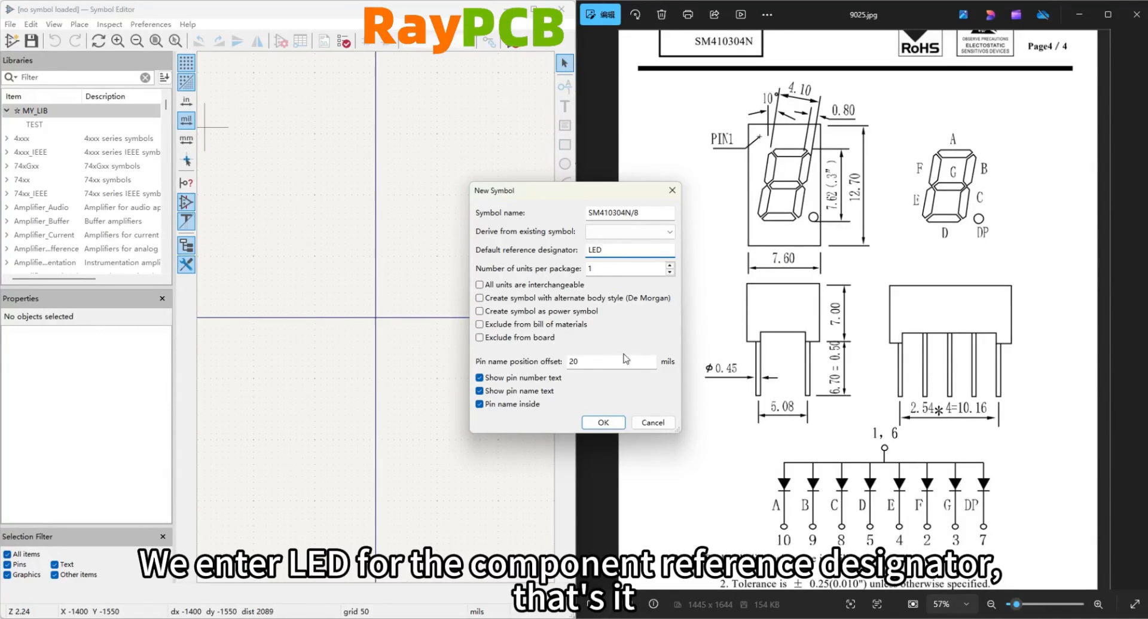
click(603, 423)
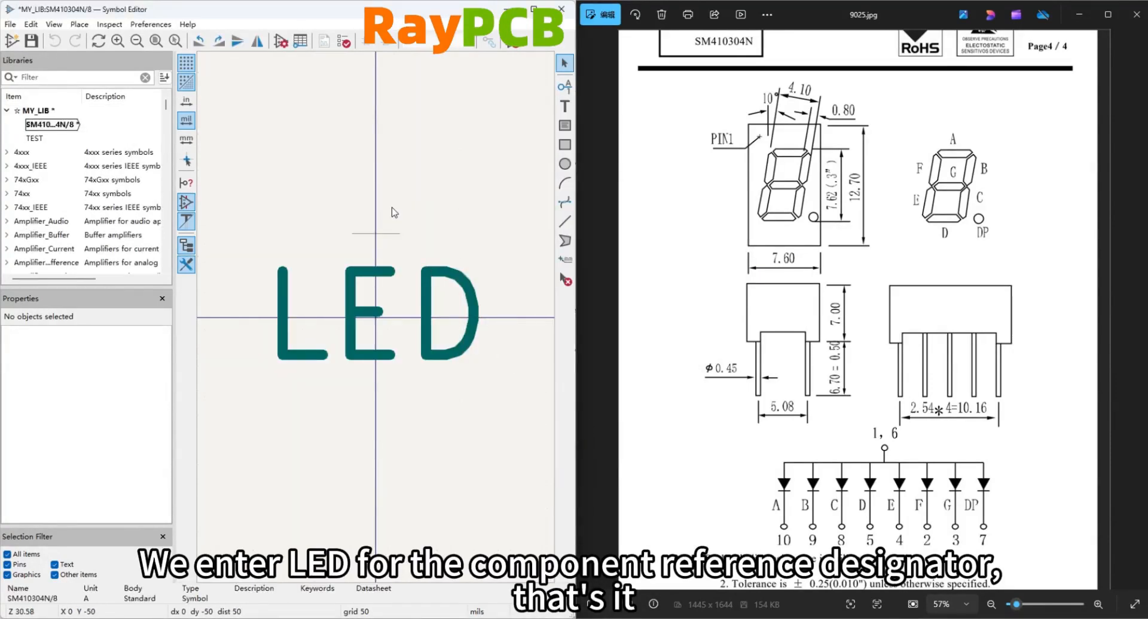
Place pin 1 named COM above the LED text, with electrical type Power input.
scroll(394, 212, down, 3)
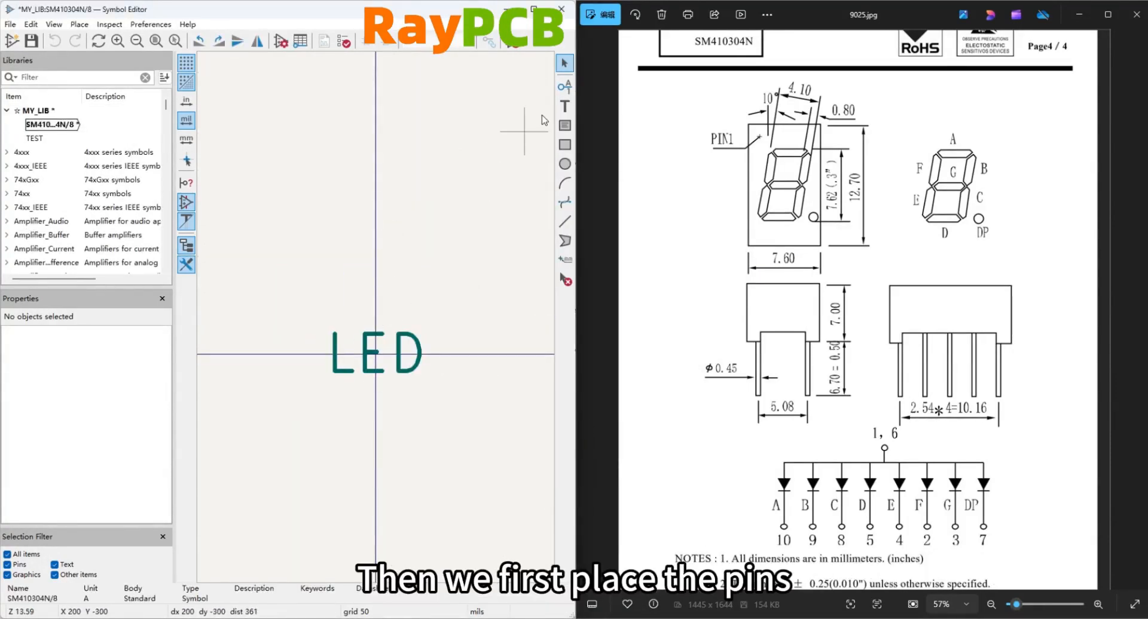
click(564, 90)
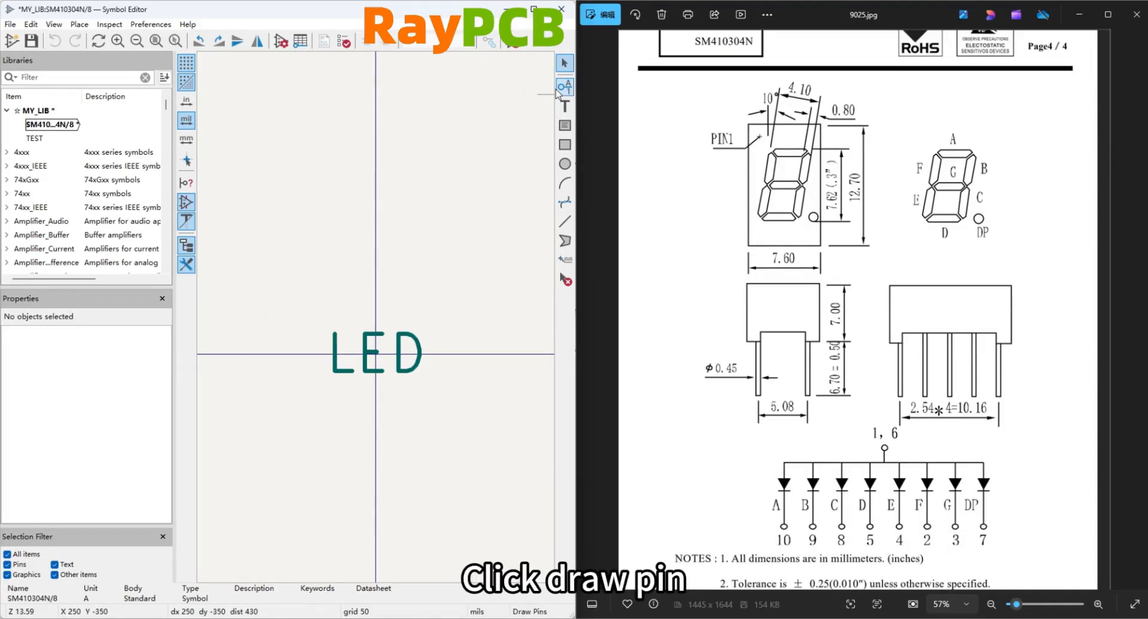
click(518, 205)
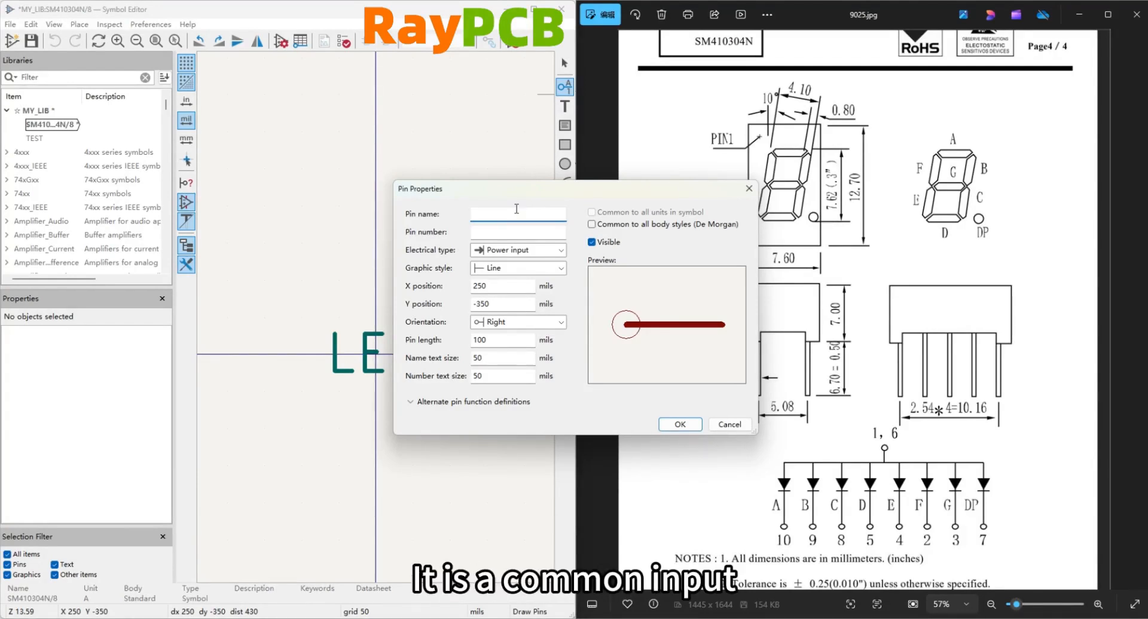
text(COM)
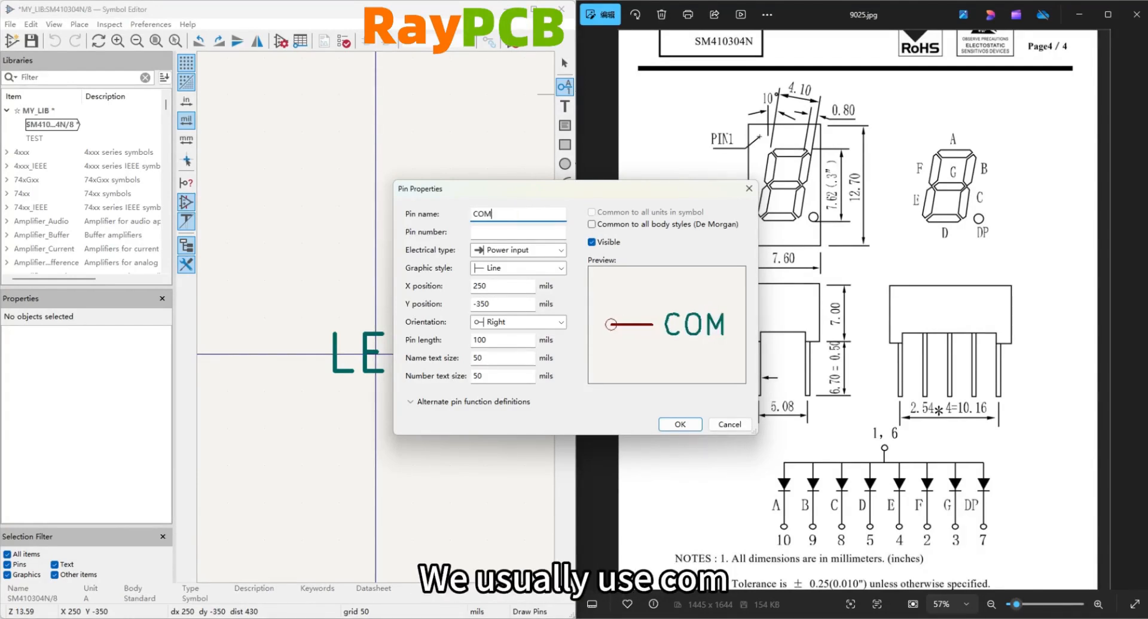
click(502, 231)
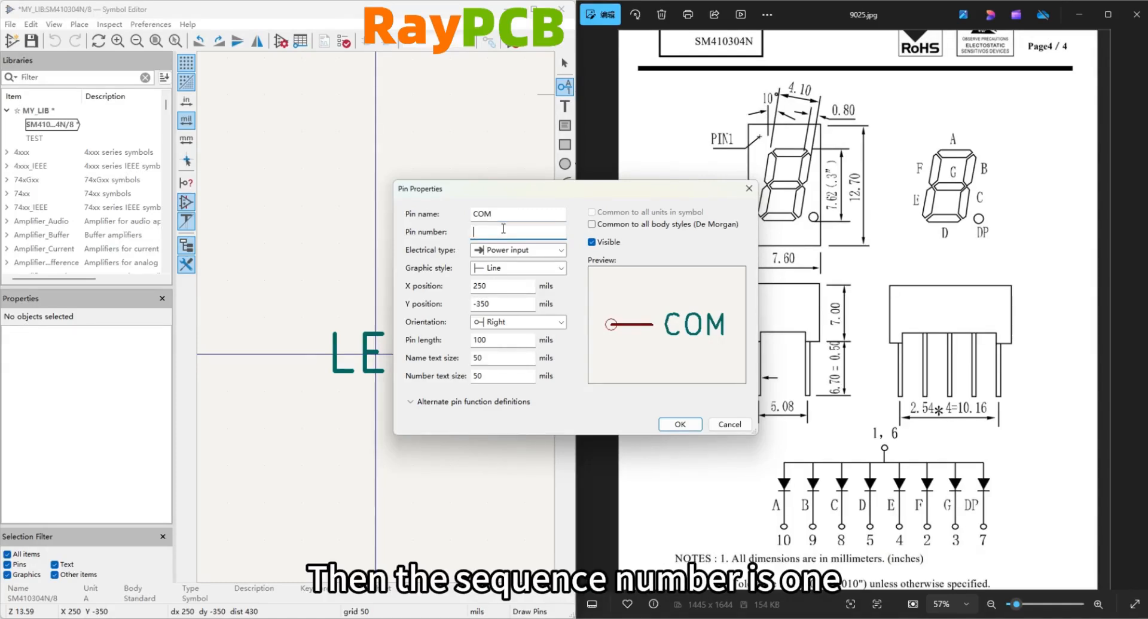
text(1)
click(494, 251)
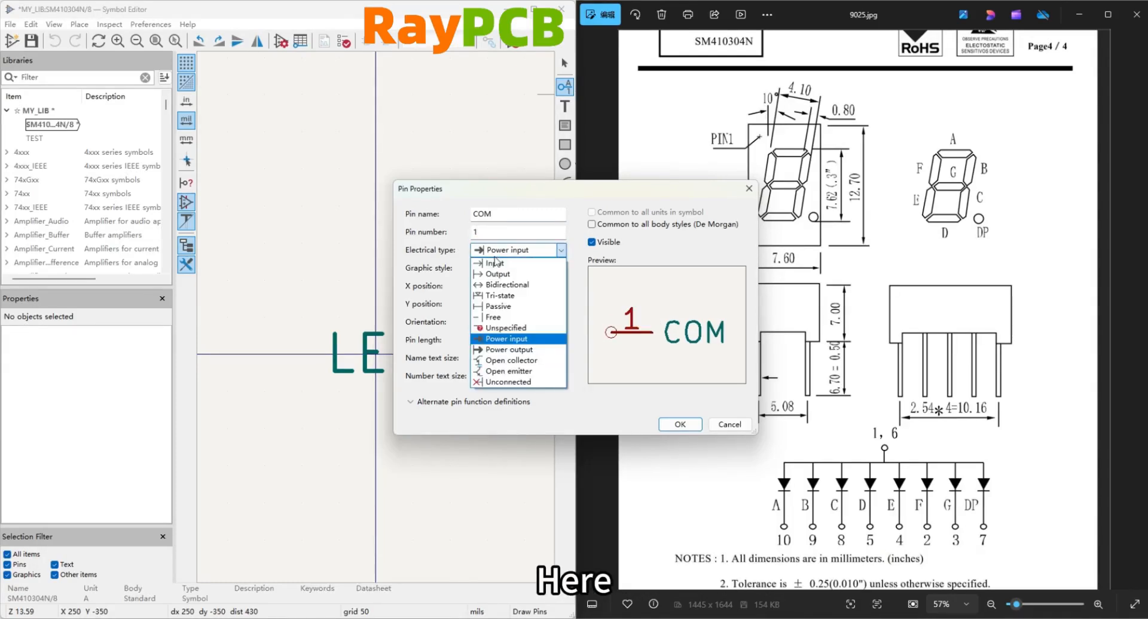
click(502, 338)
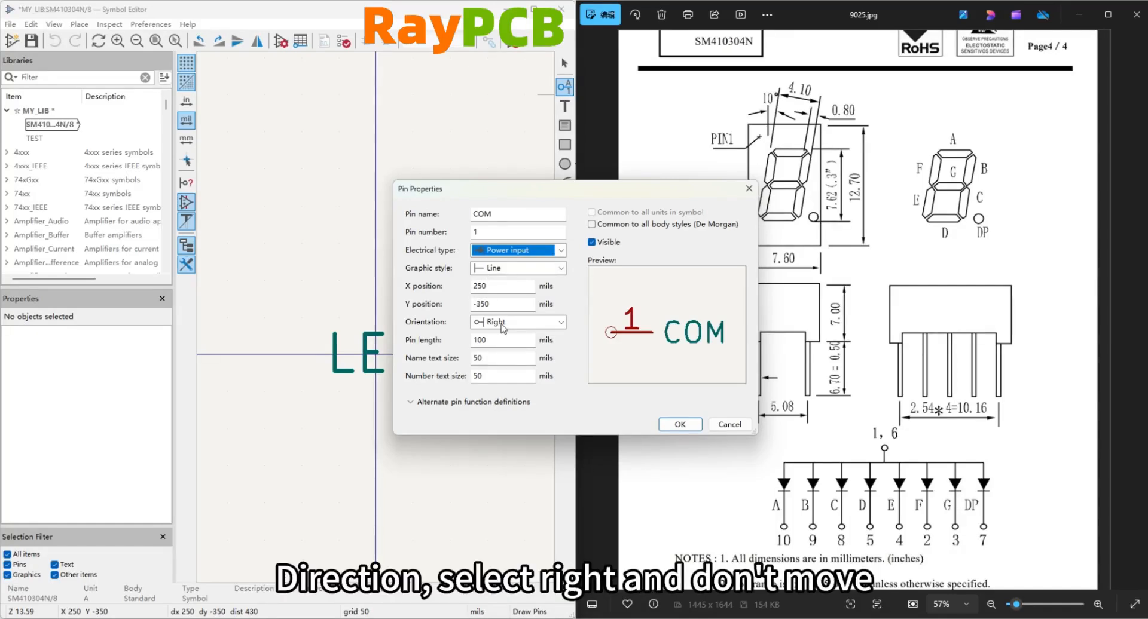
click(680, 424)
scroll(281, 178, down, 3)
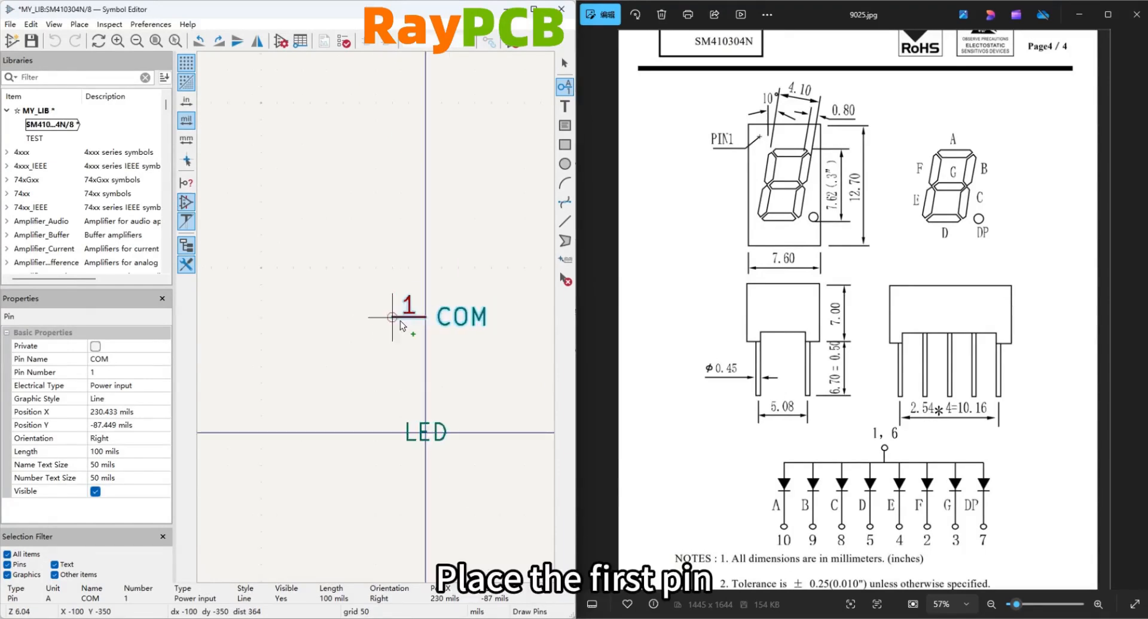
click(392, 284)
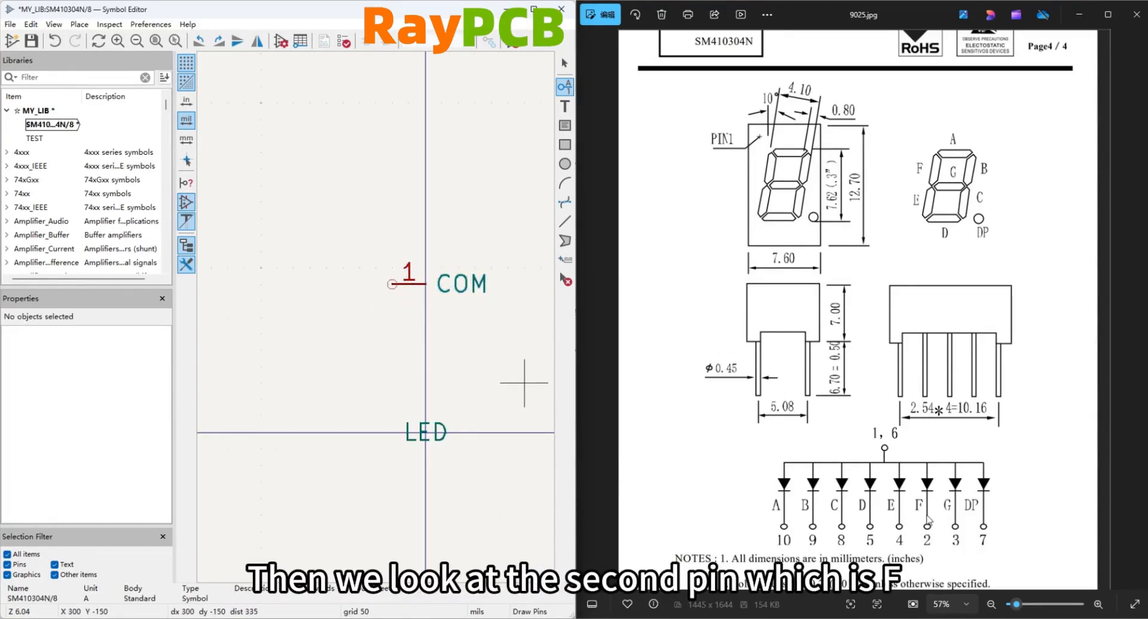
Place pin 2 named F with electrical type Output, 100 mils directly below the COM pin.
double_click(411, 286)
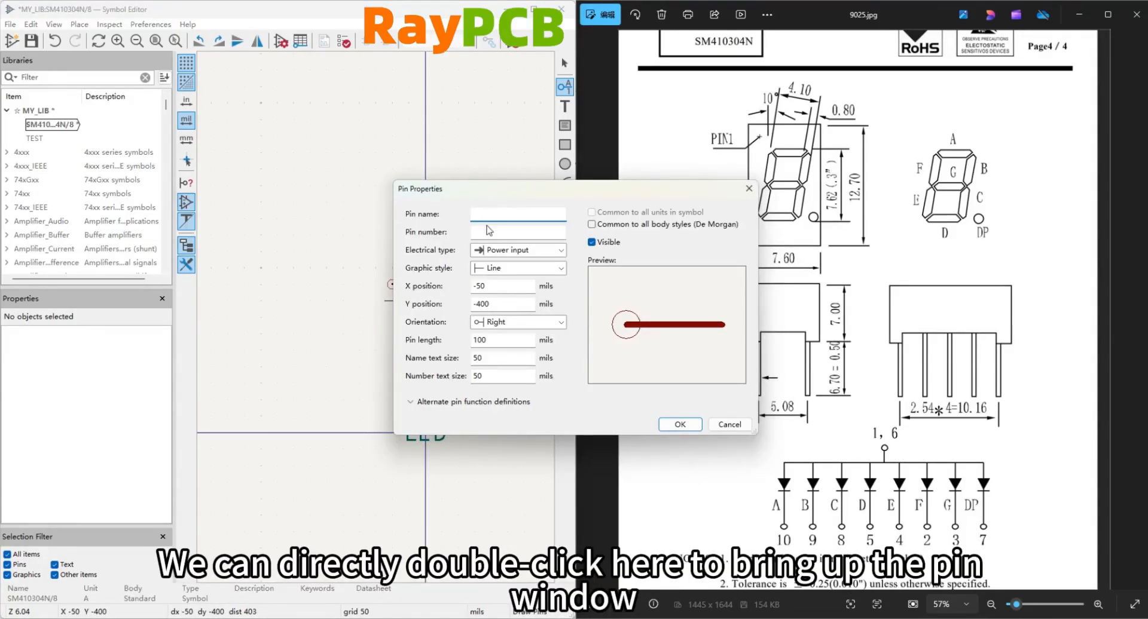
text(F)
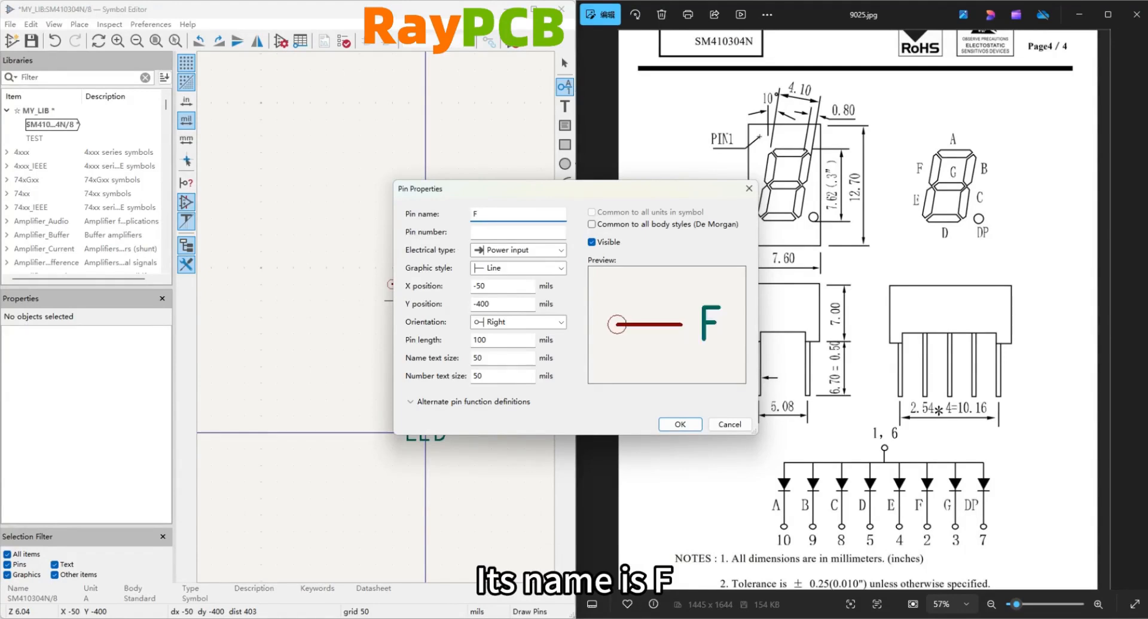
click(491, 230)
text(2)
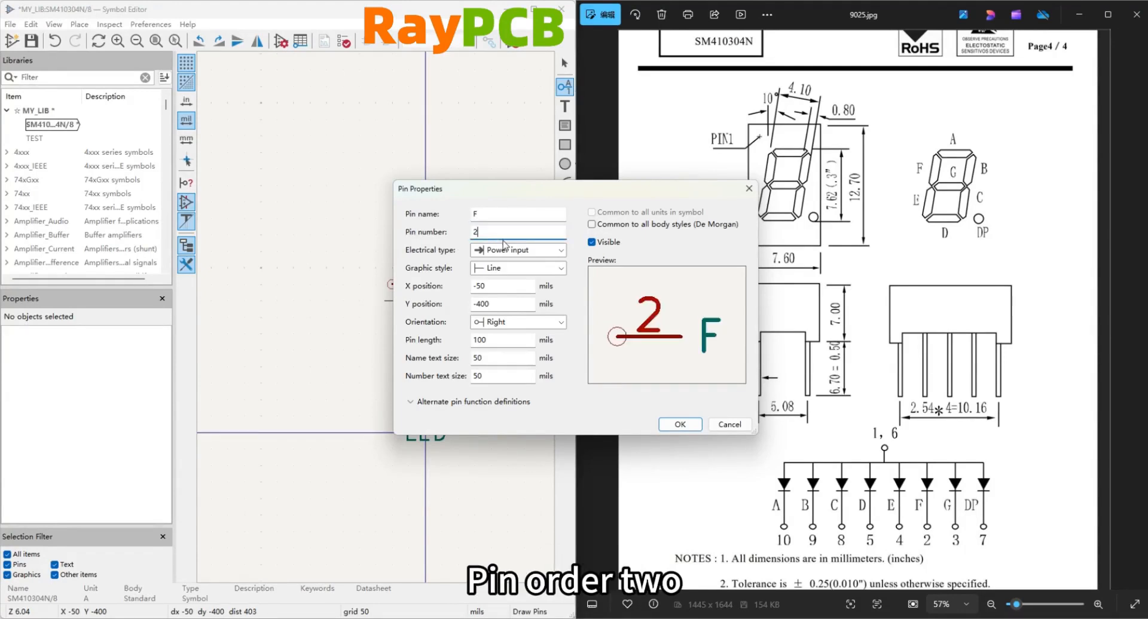
click(506, 249)
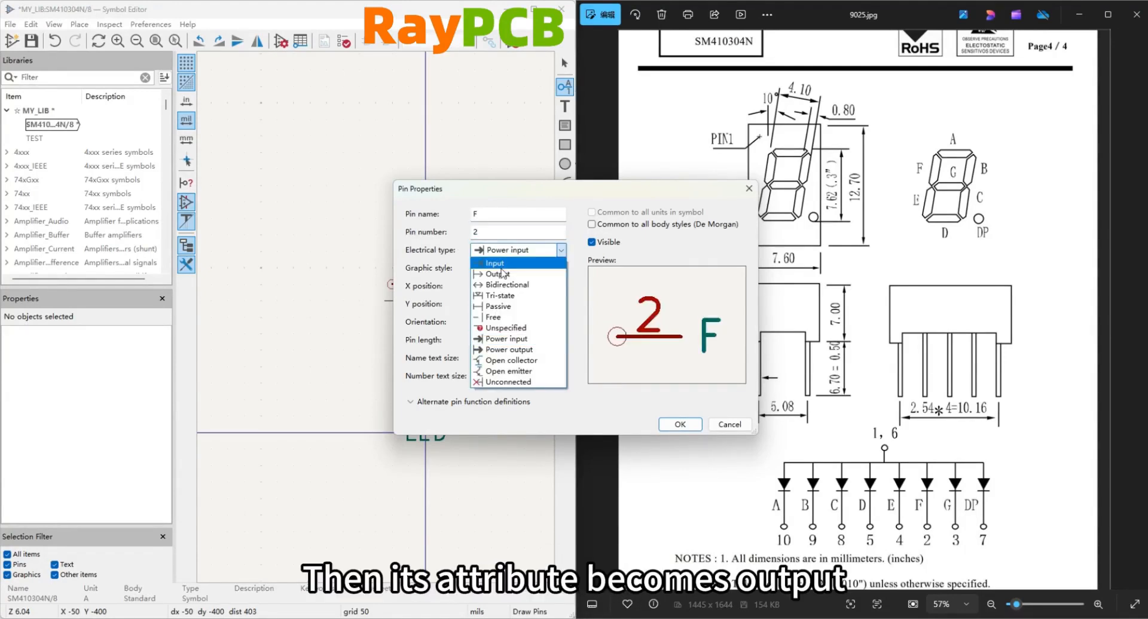
click(498, 274)
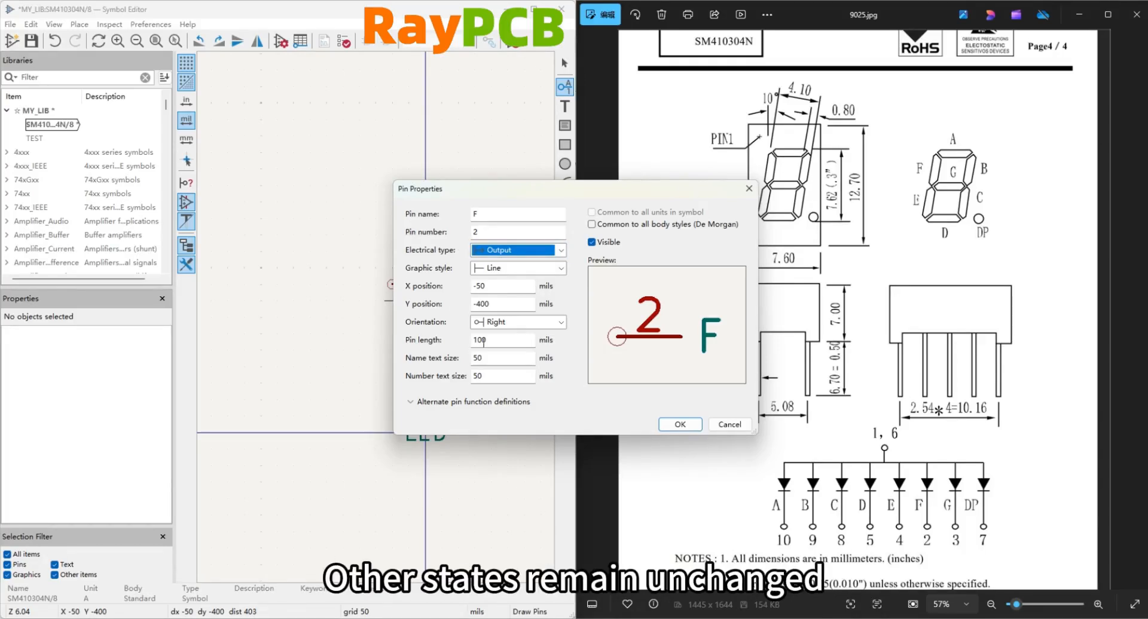
click(679, 424)
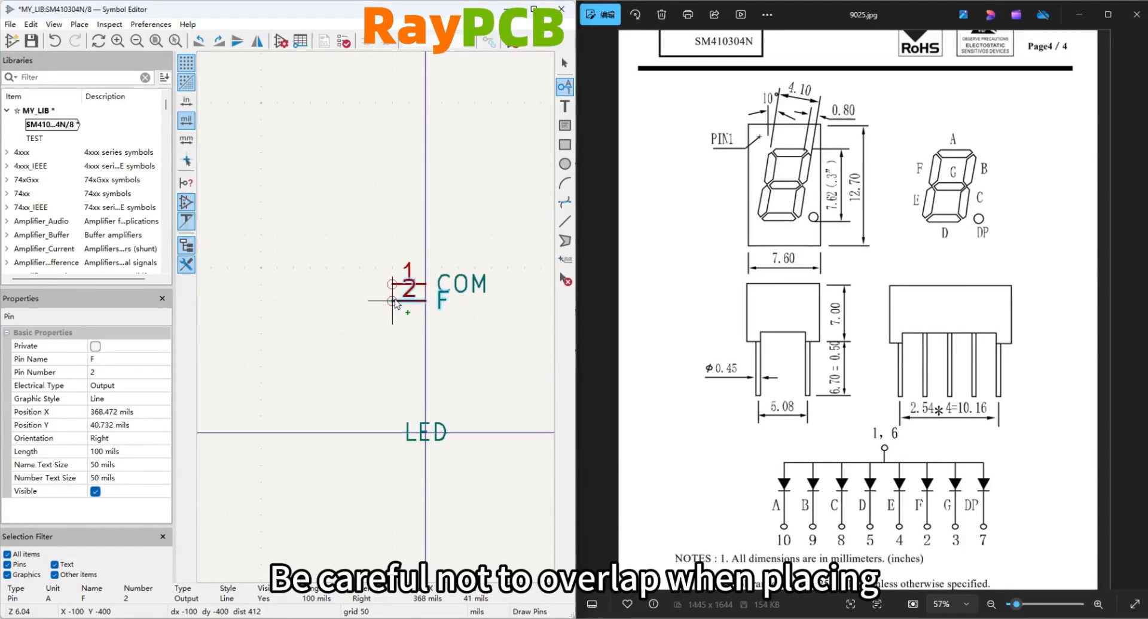
click(396, 316)
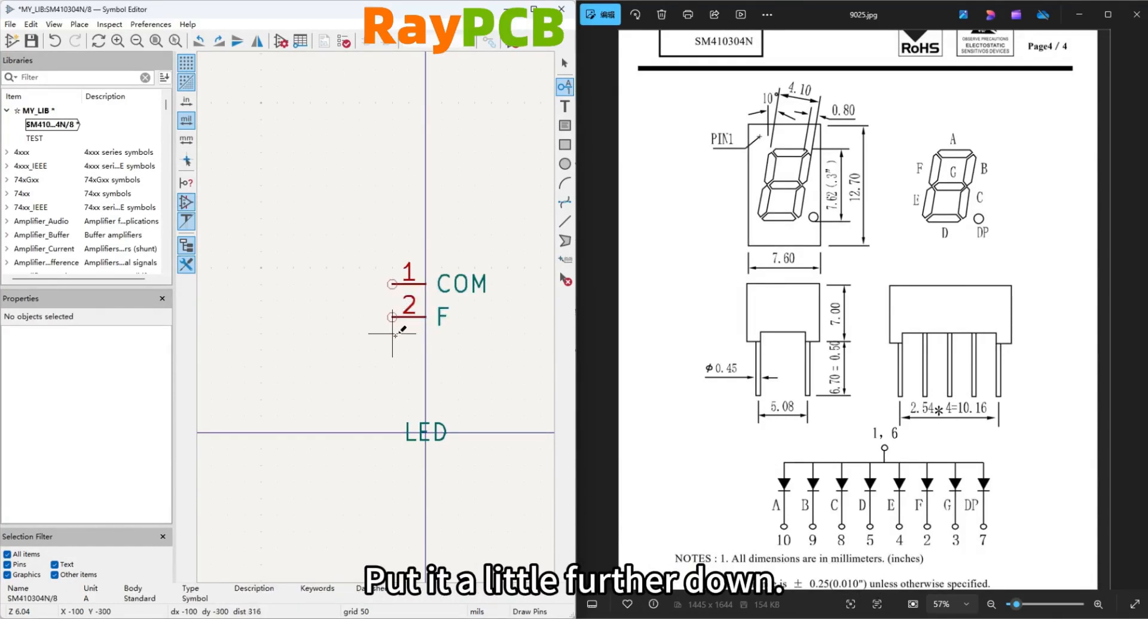
Place output pin 3 named G, 100 mils directly below pin F.
click(395, 337)
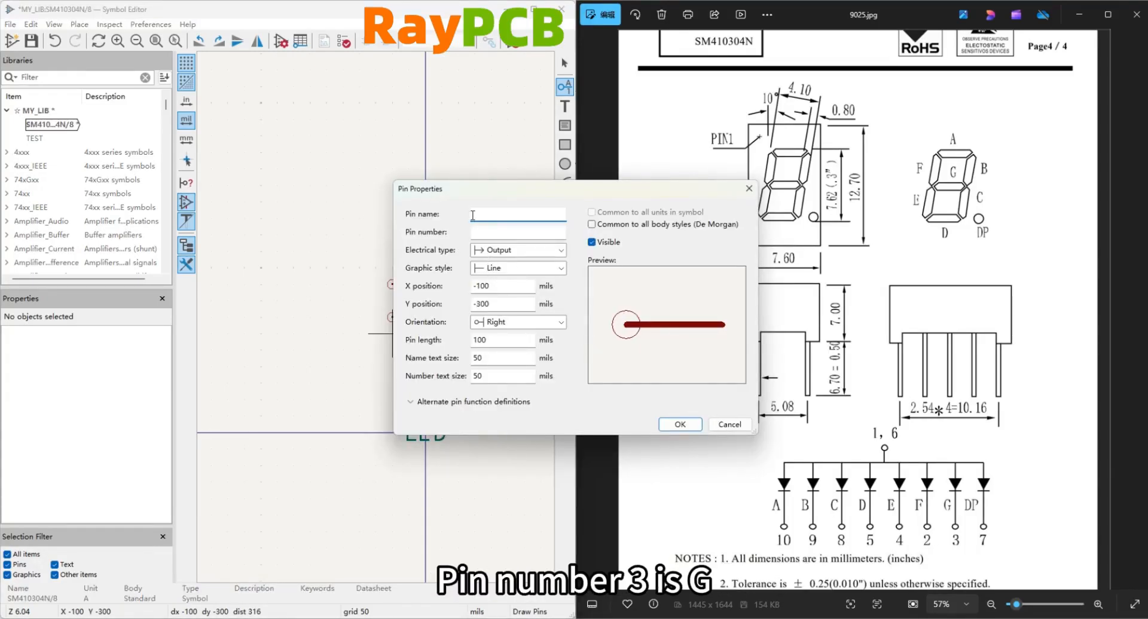
text(G)
key(Tab)
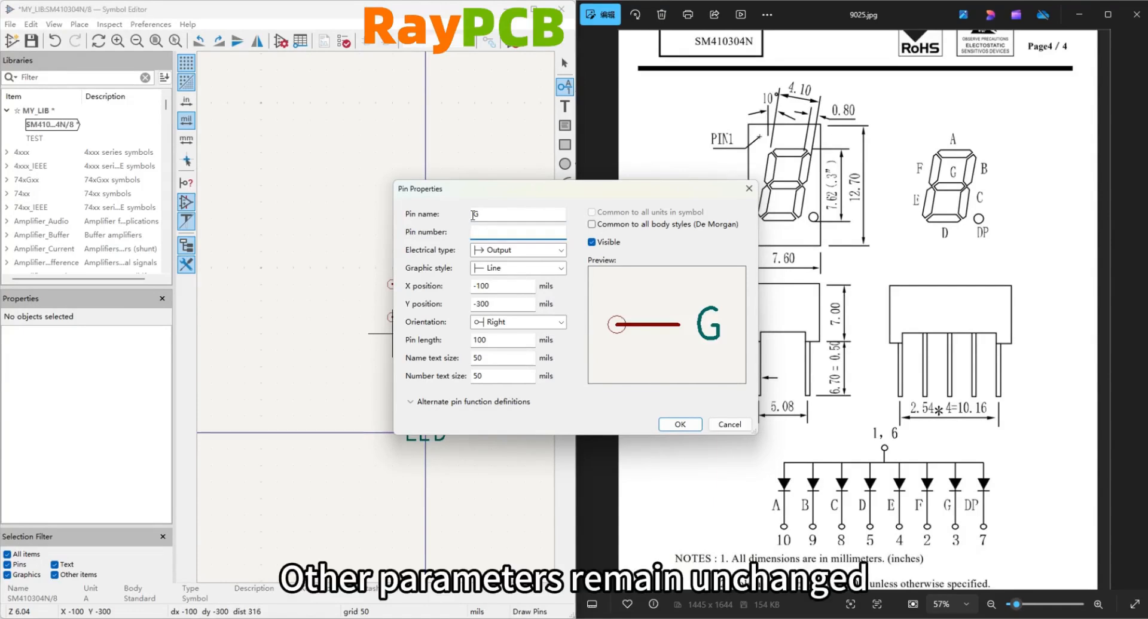
text(3)
key(Return)
click(391, 351)
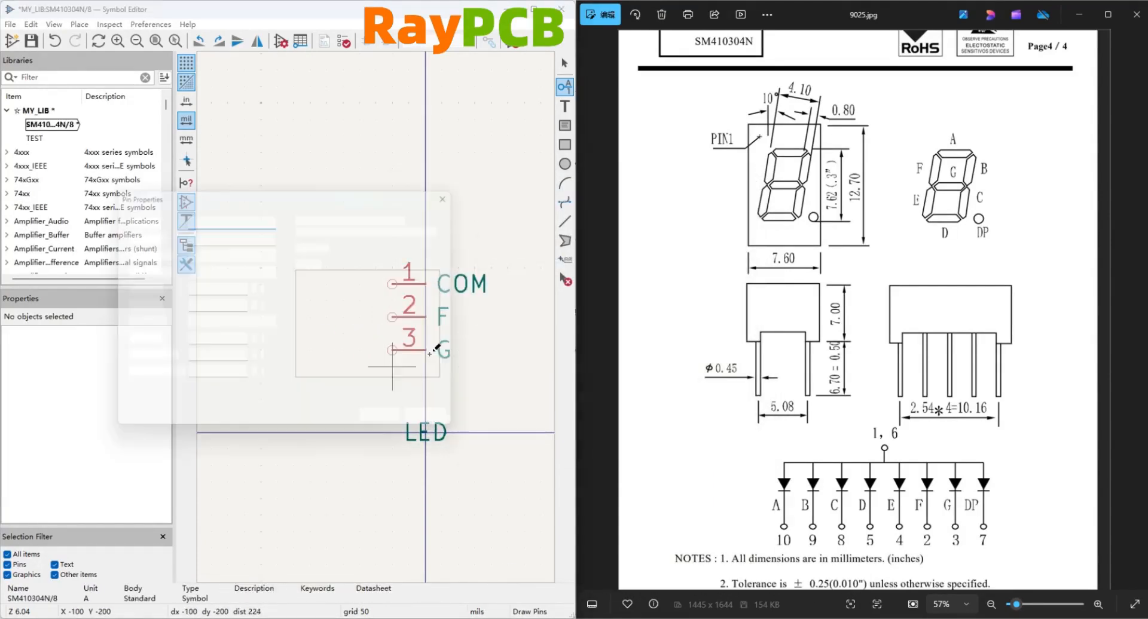
Place output pin 4 named E, 100 mils directly below pin G.
click(397, 375)
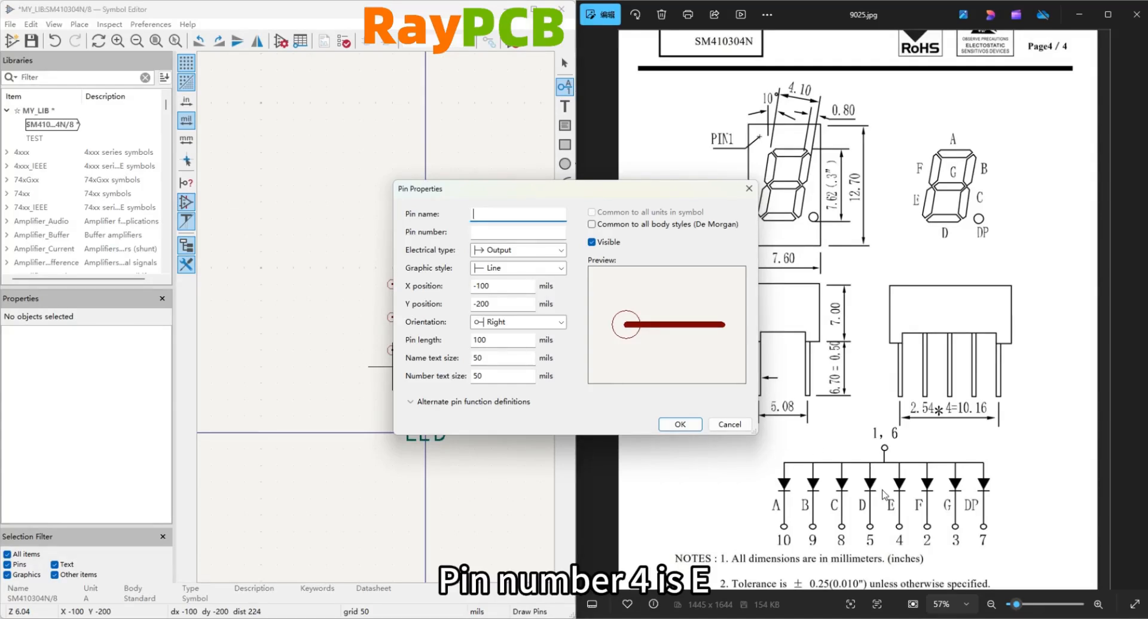
text(E)
click(511, 230)
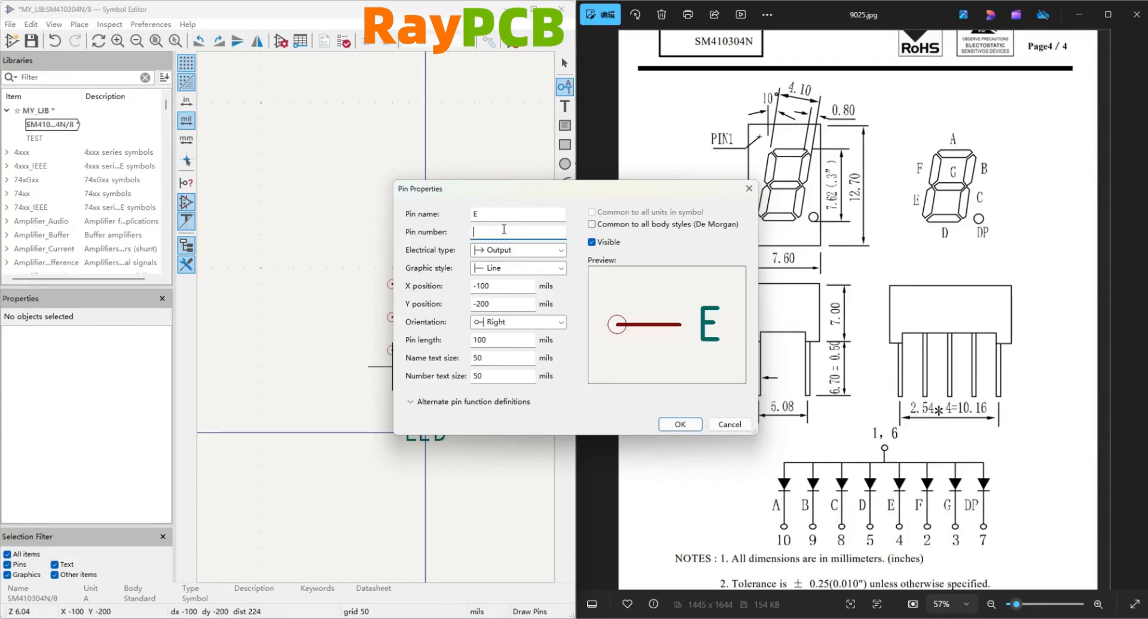
text(4)
click(679, 423)
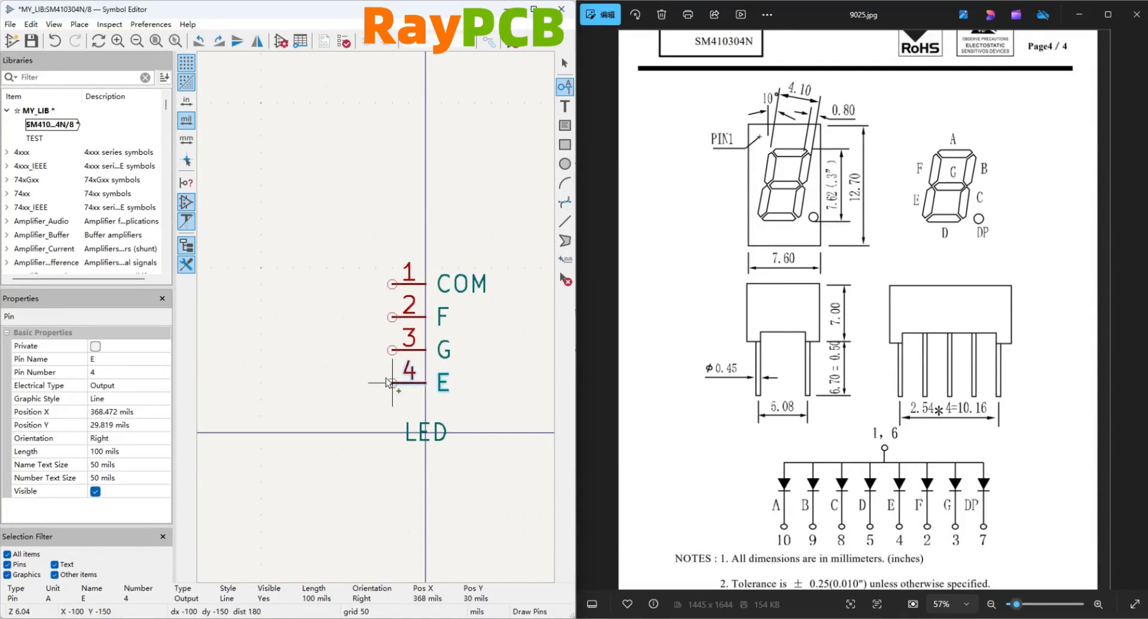
click(392, 384)
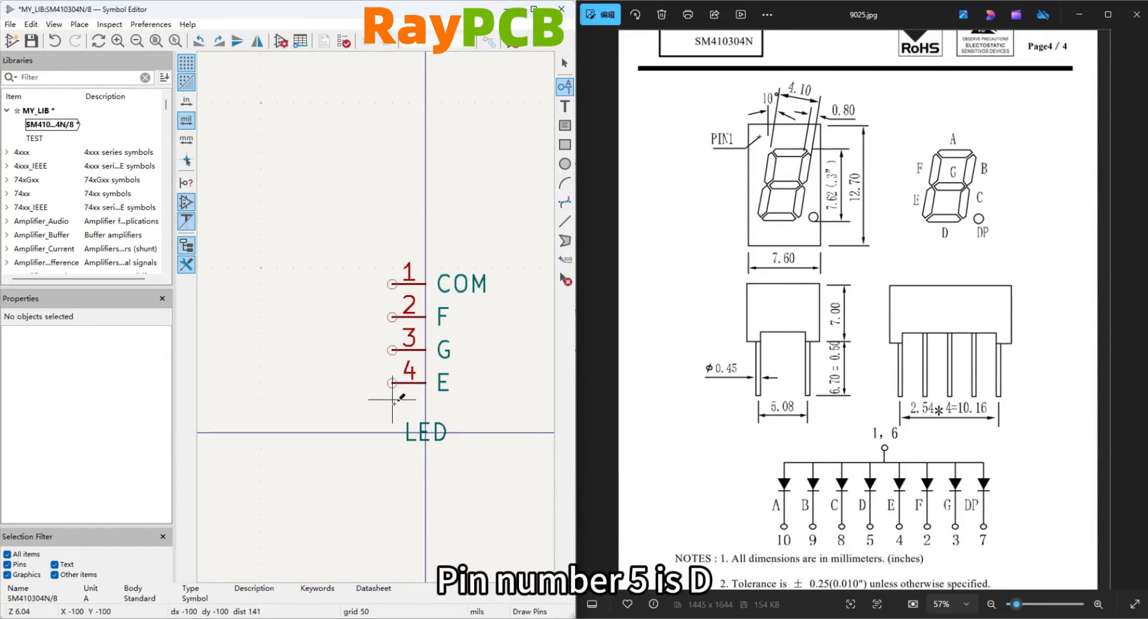
Place output pin 5 named D, 100 mils directly below pin E.
click(393, 399)
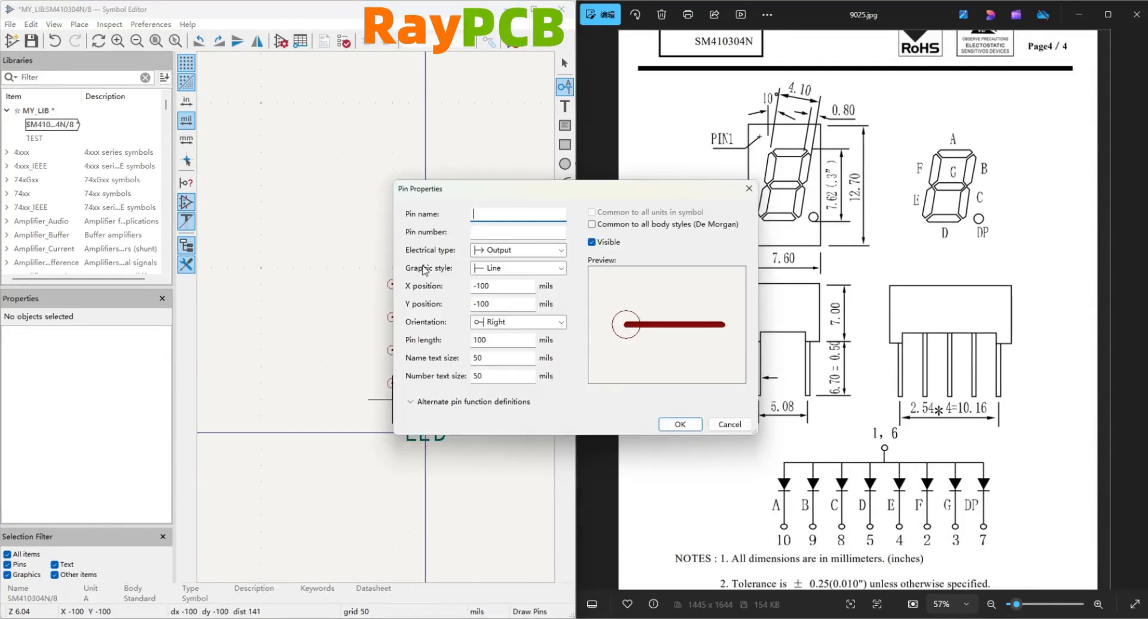
text(D)
click(512, 230)
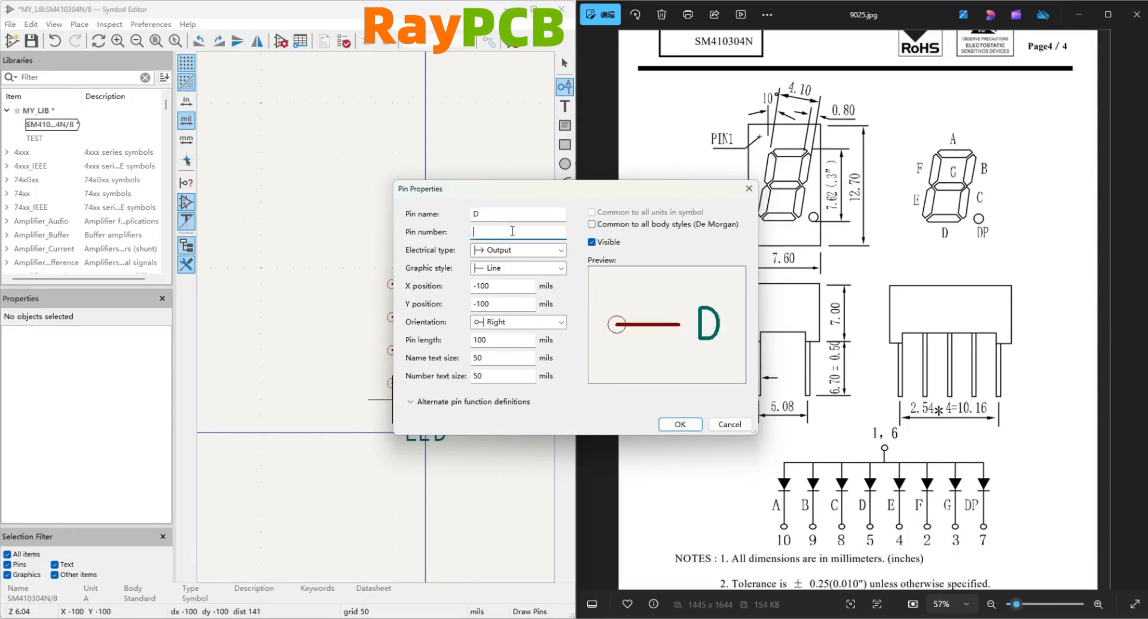
text(5)
click(679, 424)
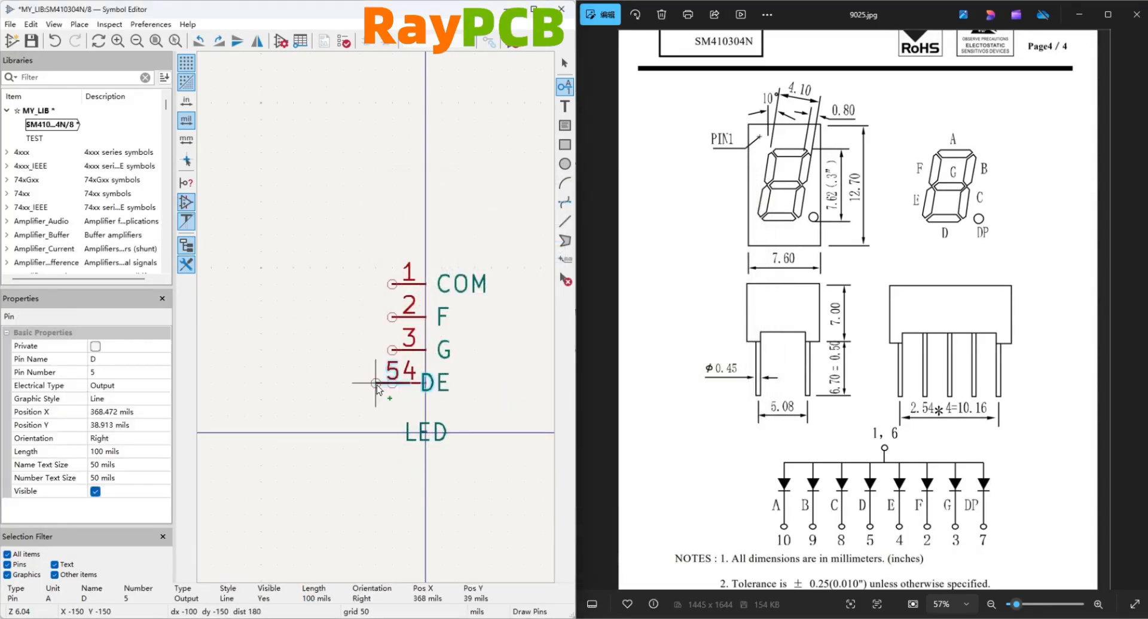
click(392, 416)
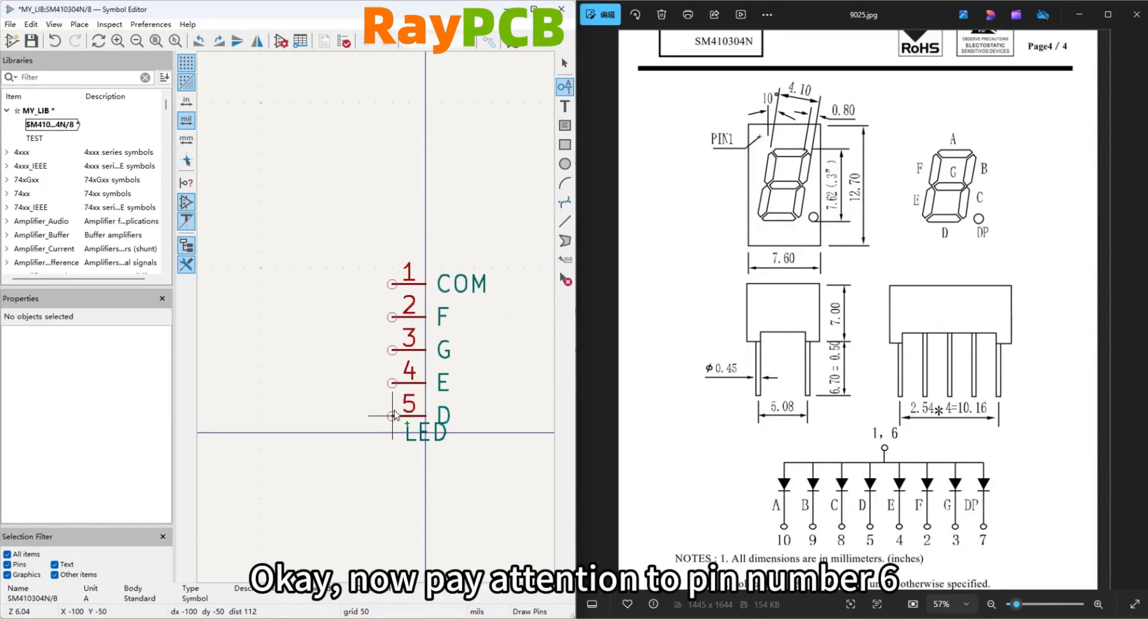
Place pin 6 named COM with electrical type Power input and orientation Left, level with pin 5 and 850 mils to its right.
scroll(416, 390, down, 2)
scroll(441, 319, up, 1)
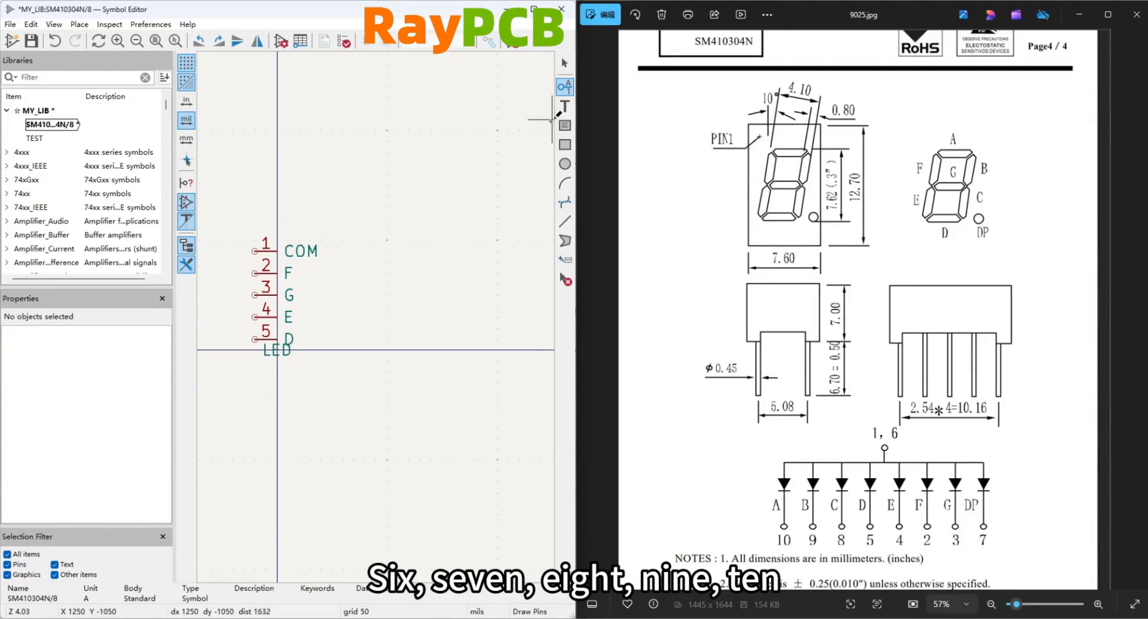
click(418, 327)
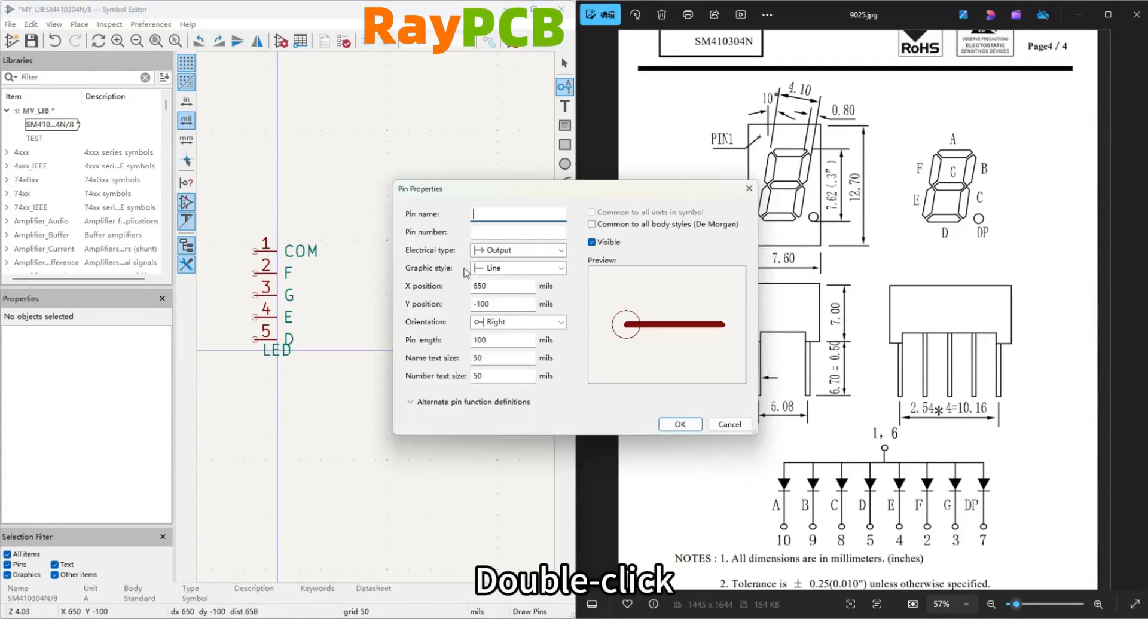
text(COM)
click(479, 228)
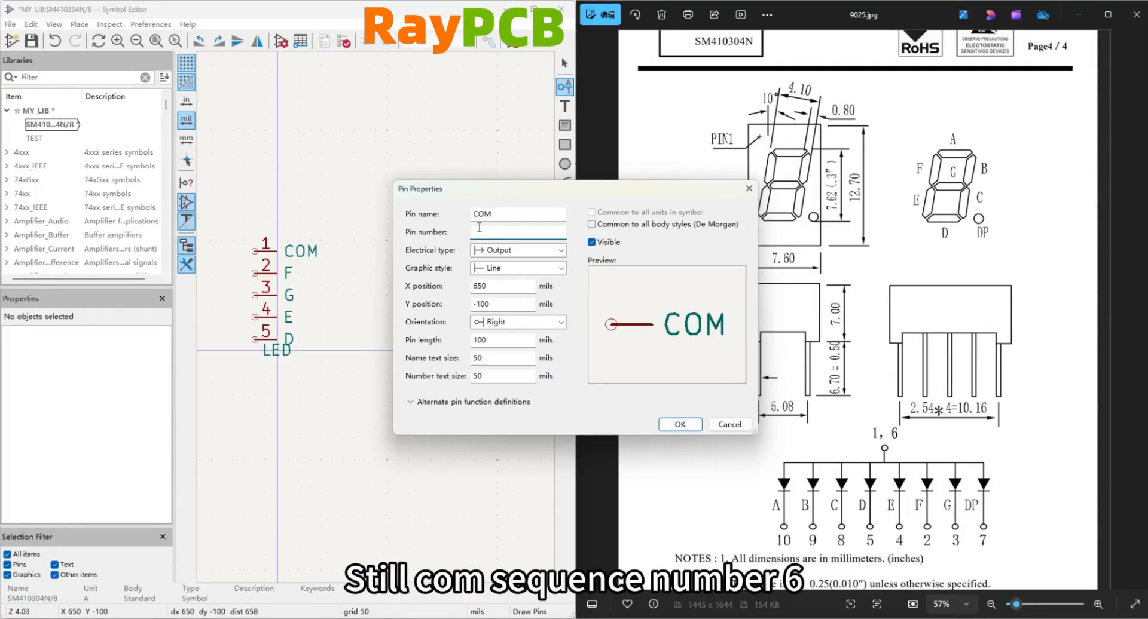
text(6)
click(517, 250)
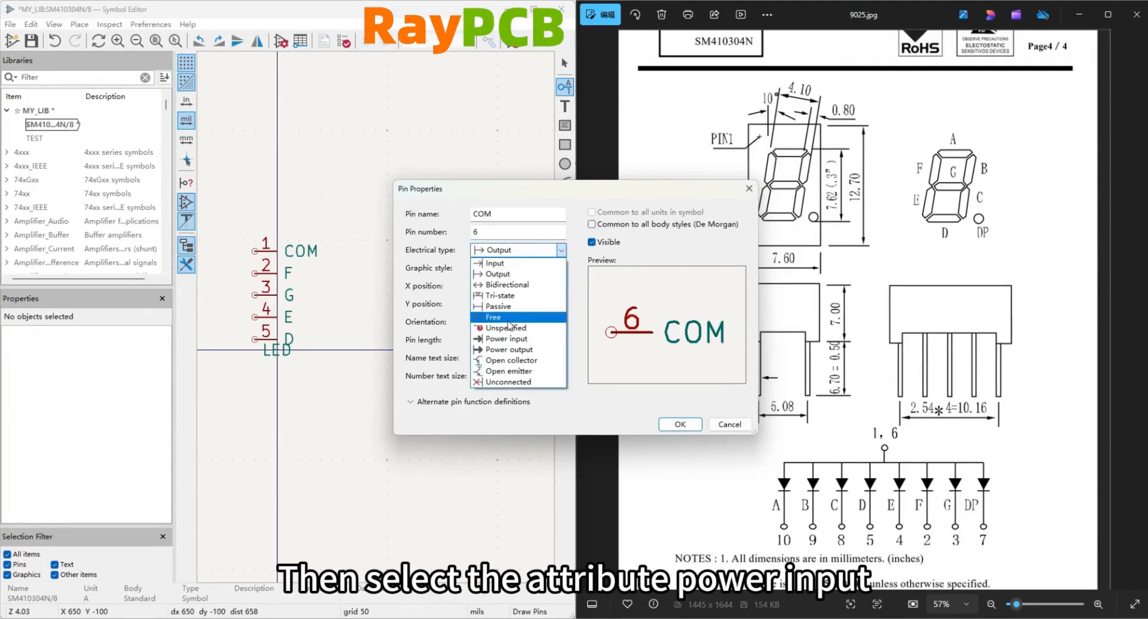
click(507, 339)
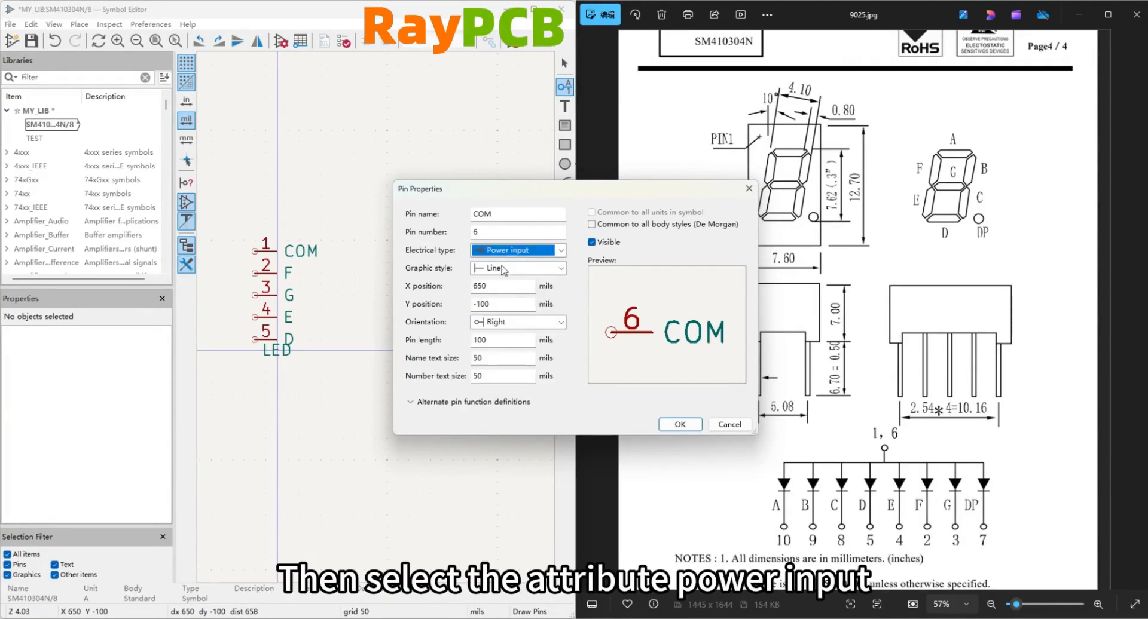
click(501, 323)
click(499, 346)
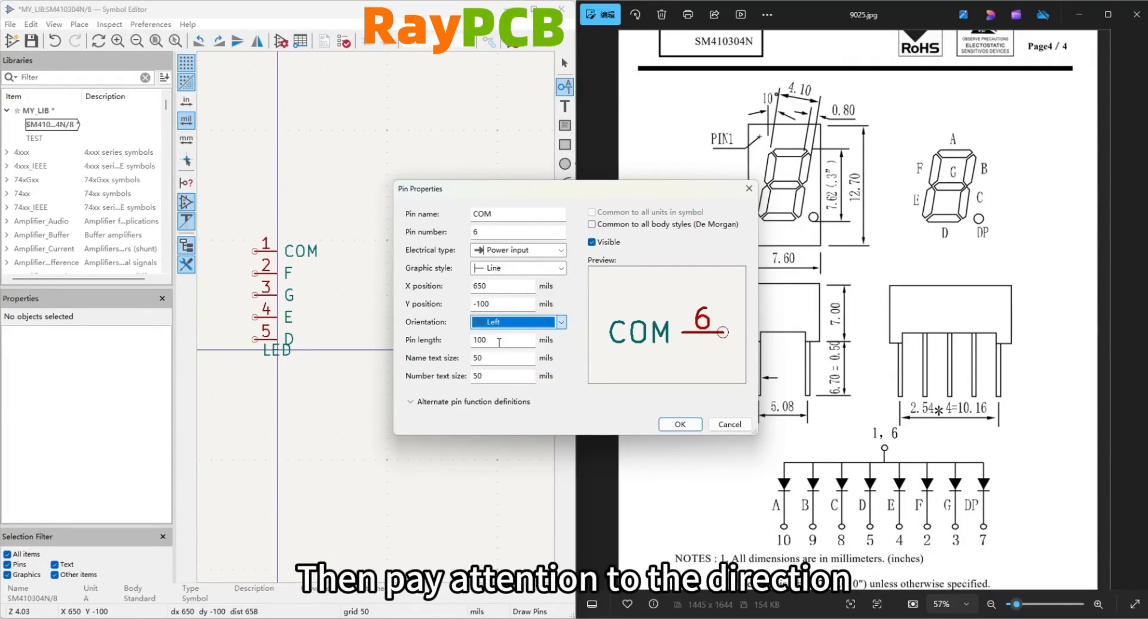
click(683, 422)
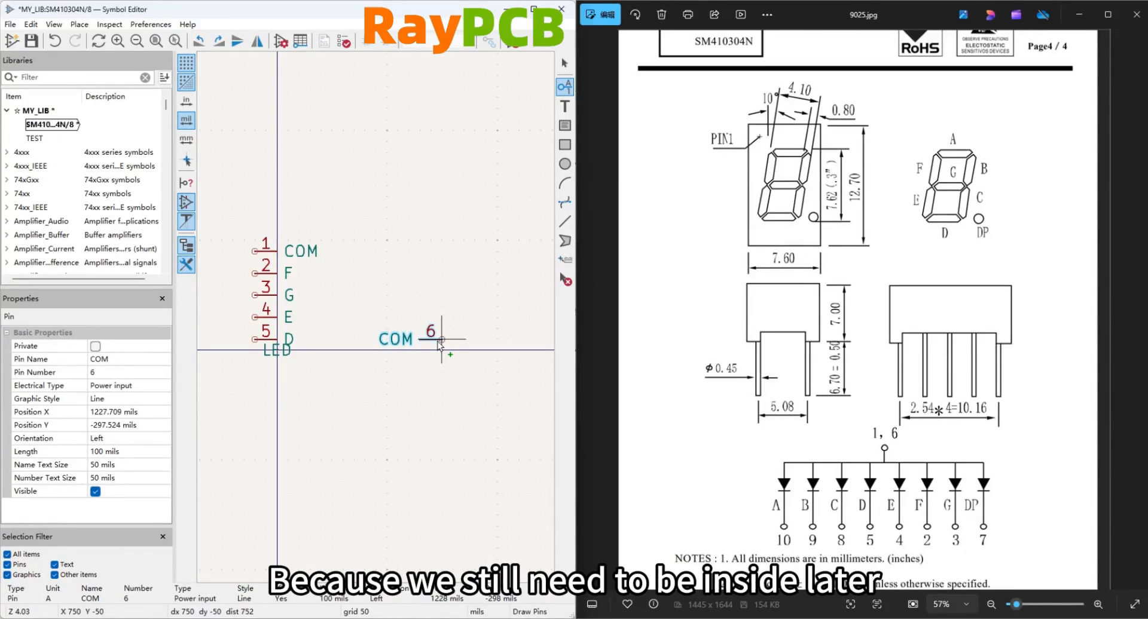
click(441, 340)
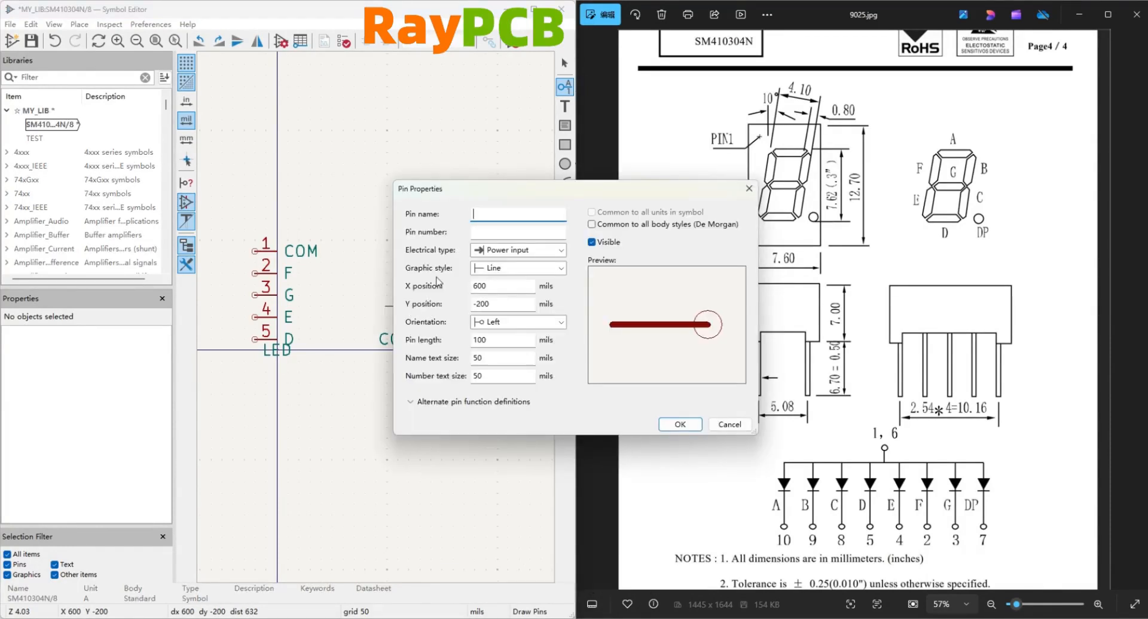
Place left-oriented pin 7 named DP with electrical type Output, 100 mils directly above pin 6.
text(DP)
key(Tab)
text(7)
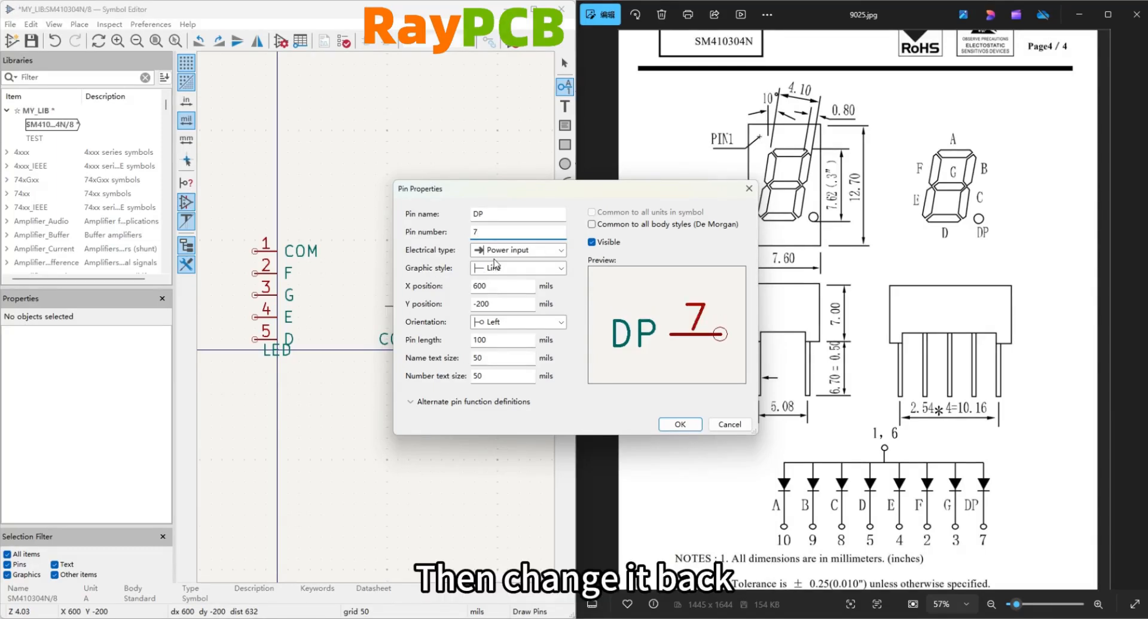
click(500, 254)
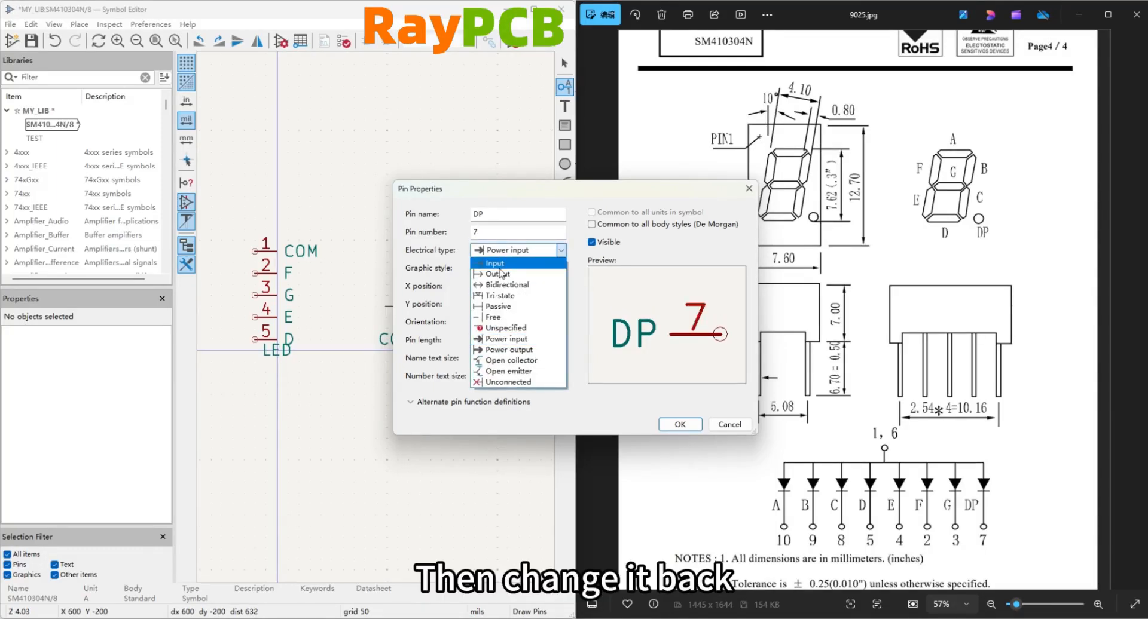
click(495, 263)
click(505, 249)
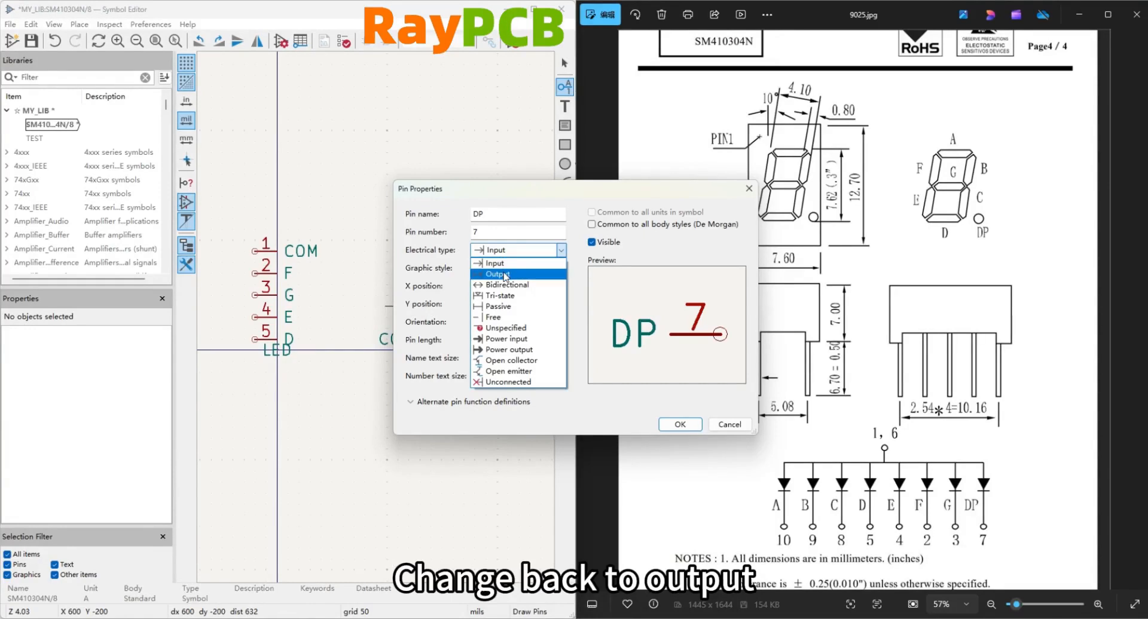
click(505, 274)
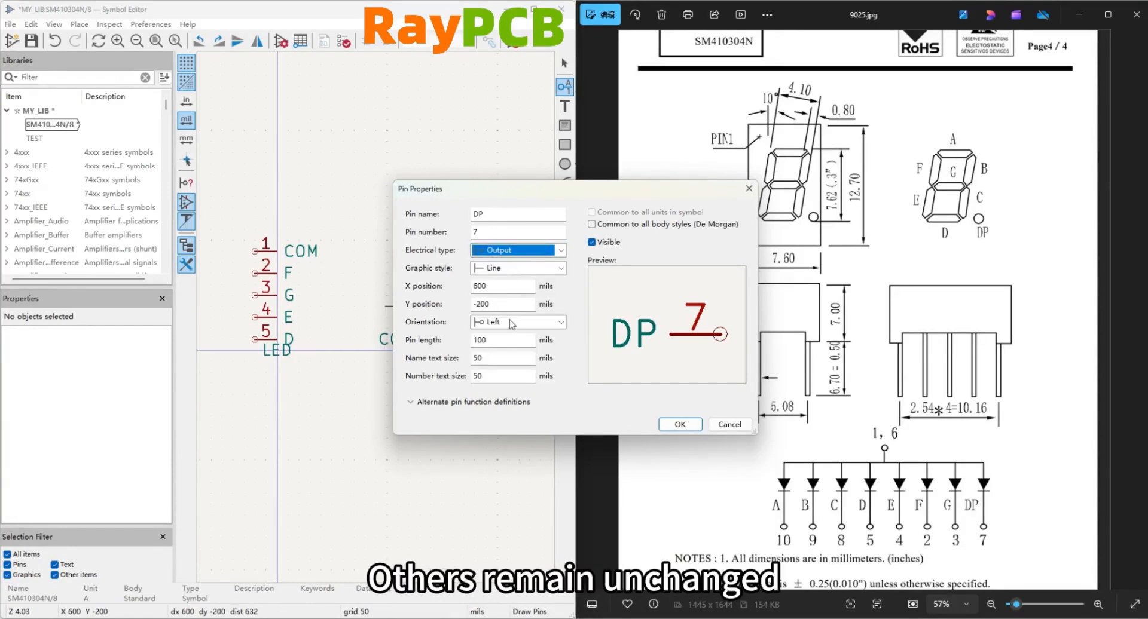
click(681, 425)
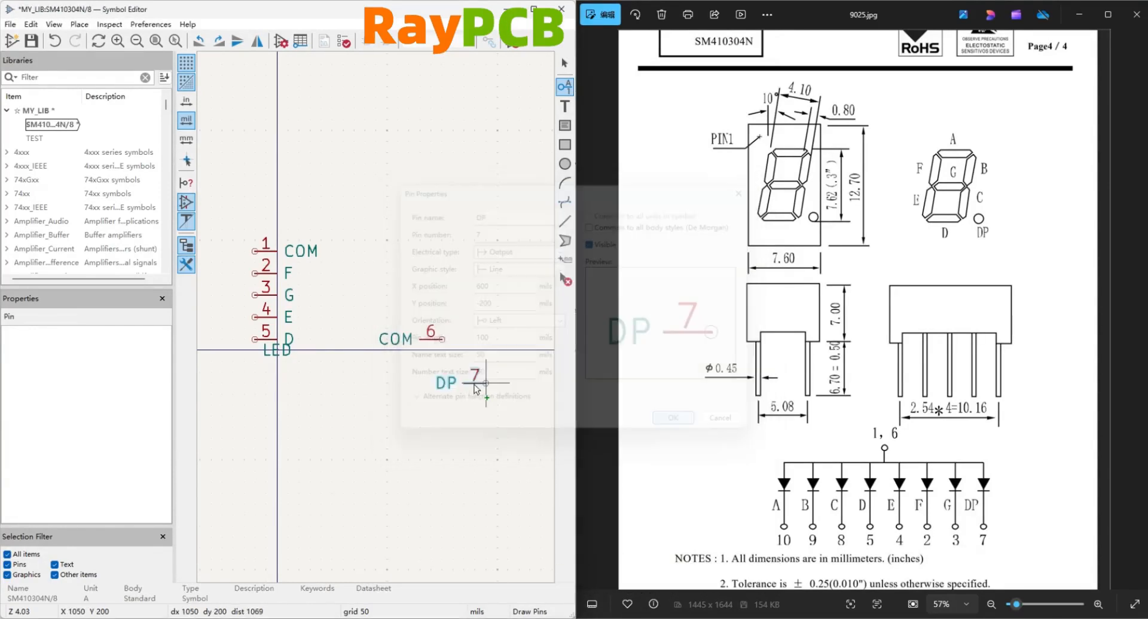
click(441, 318)
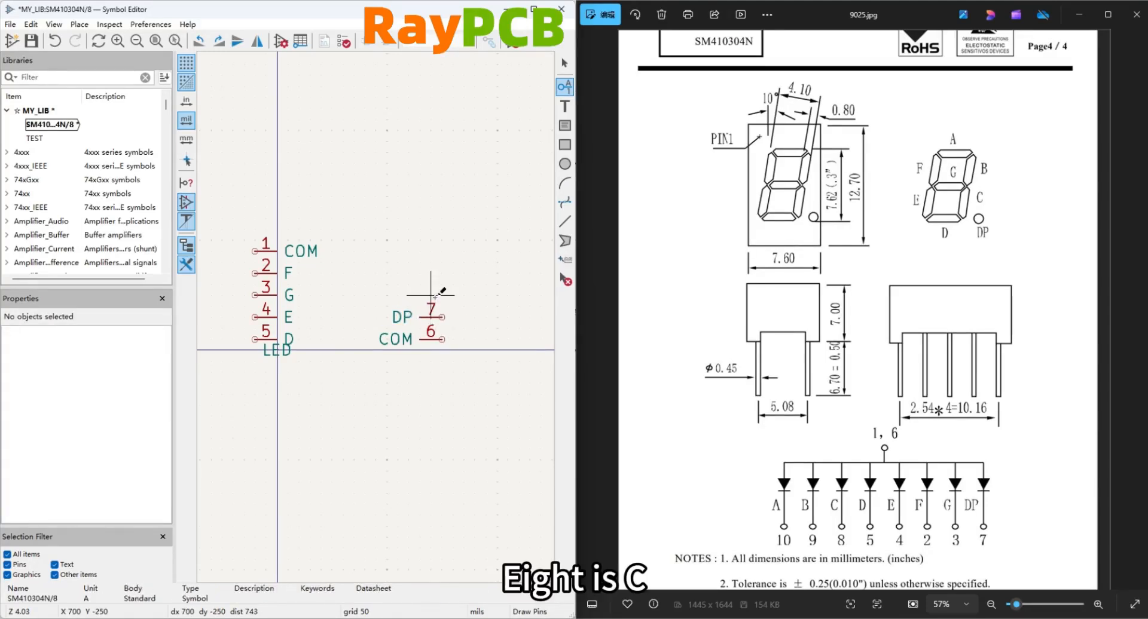
Place left-oriented output pin 8 named C, 100 mils directly above the DP pin.
click(435, 297)
text(C)
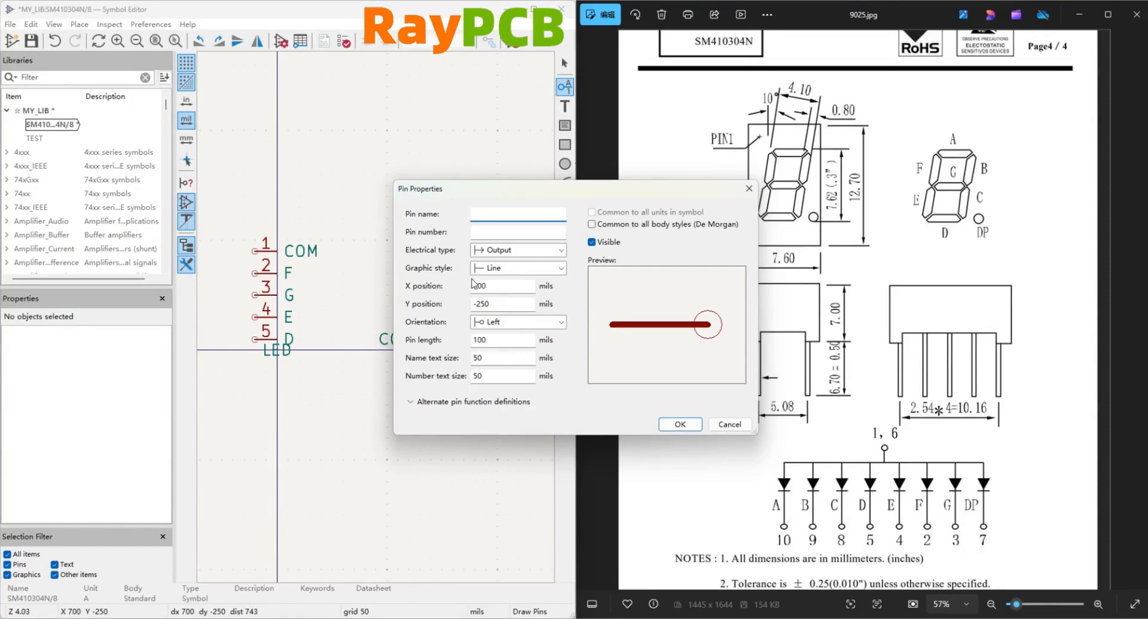
click(512, 235)
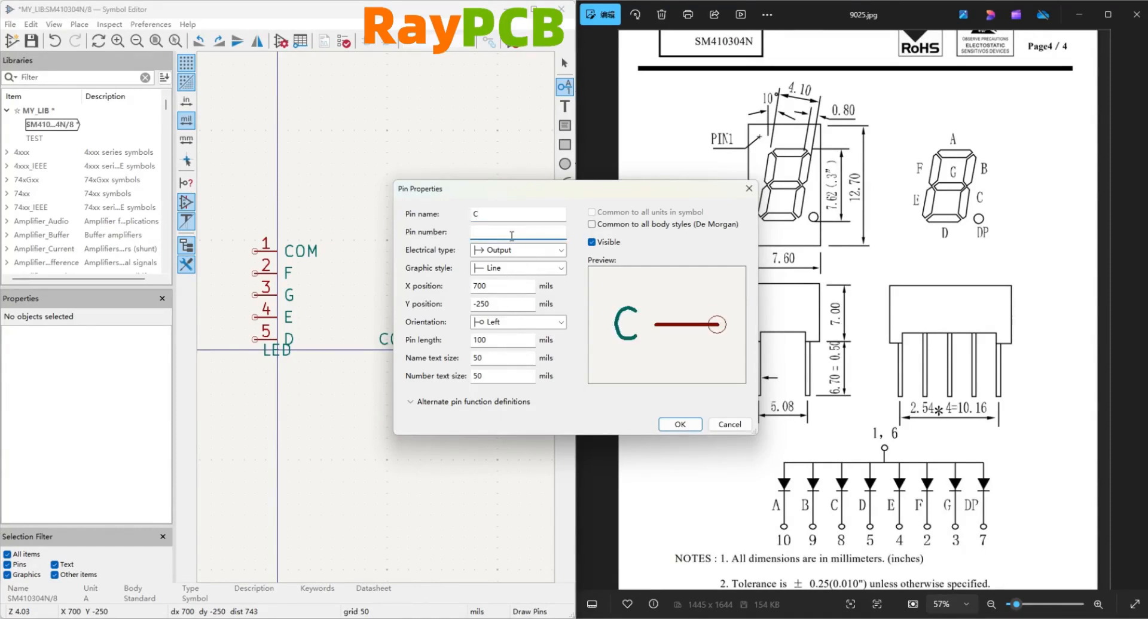
text(8)
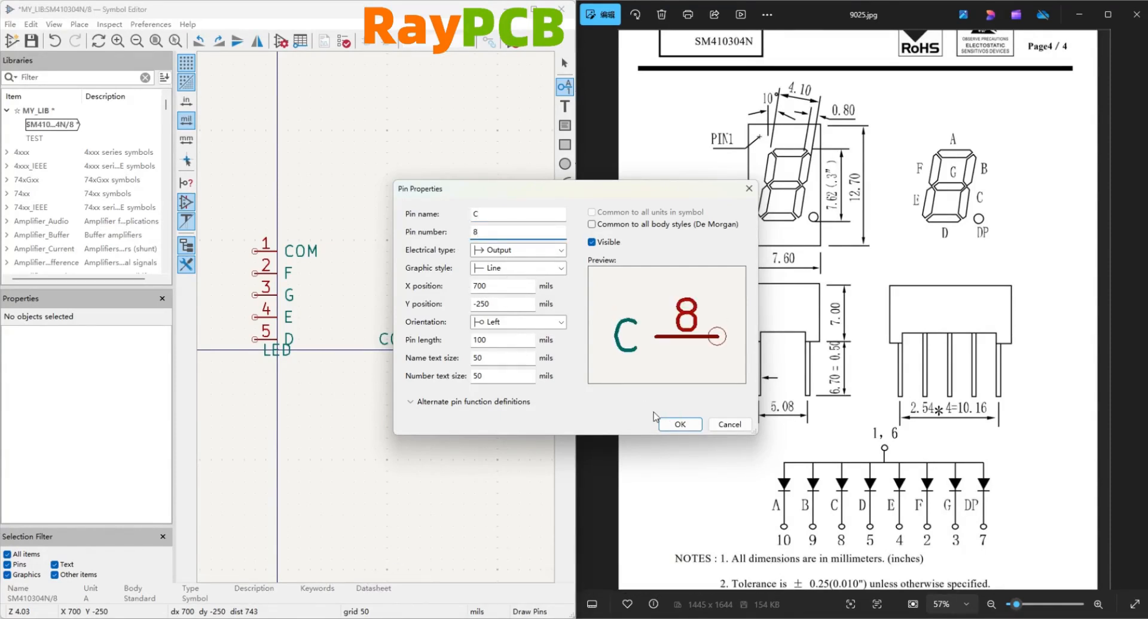
click(677, 424)
click(441, 295)
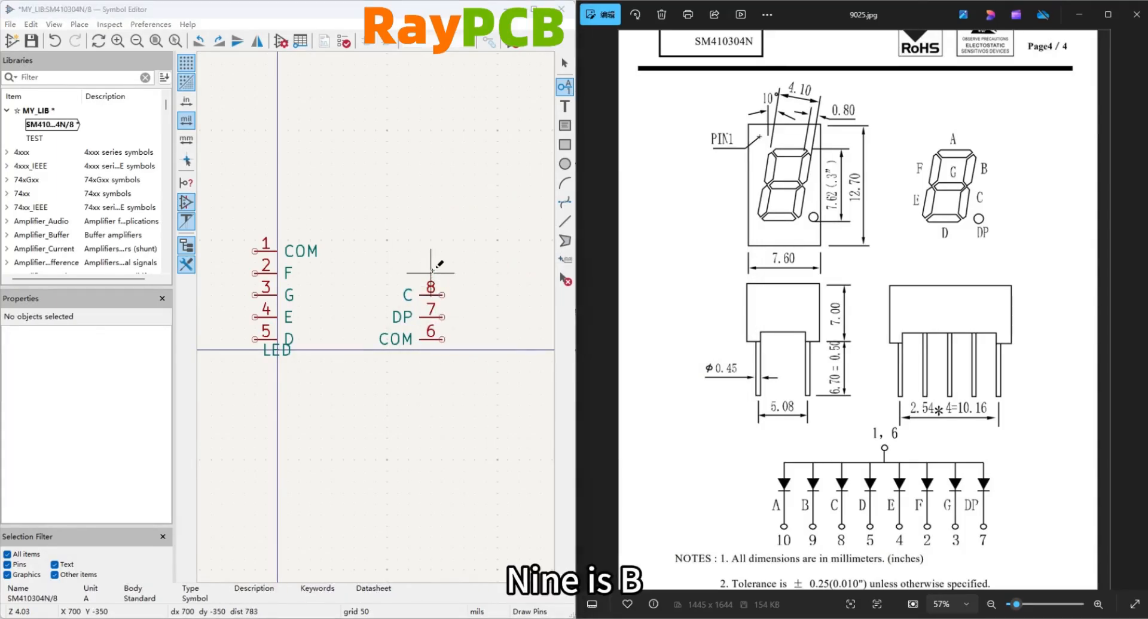
Place left-oriented output pin 9 named B, 100 mils directly above pin C.
click(433, 270)
text(B)
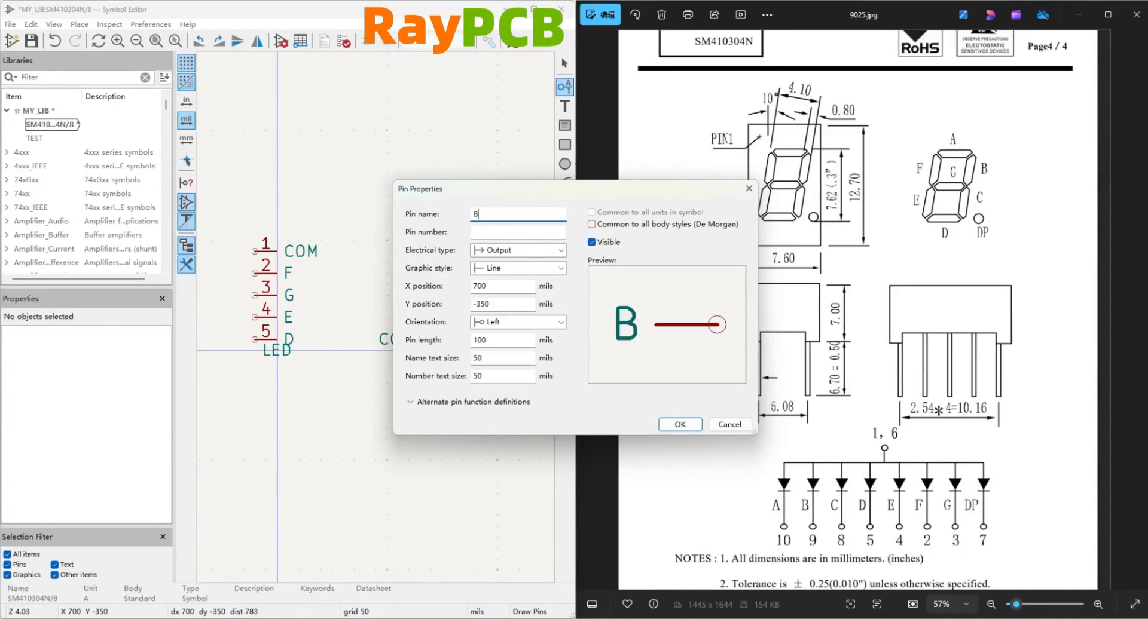
click(521, 233)
text(9)
click(680, 425)
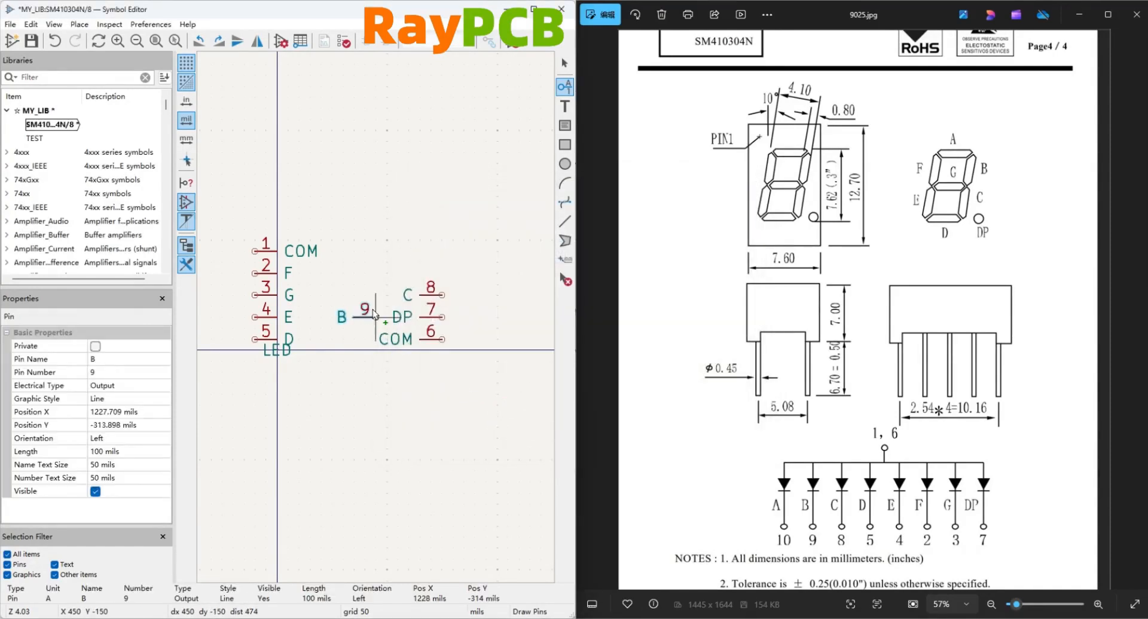
click(442, 274)
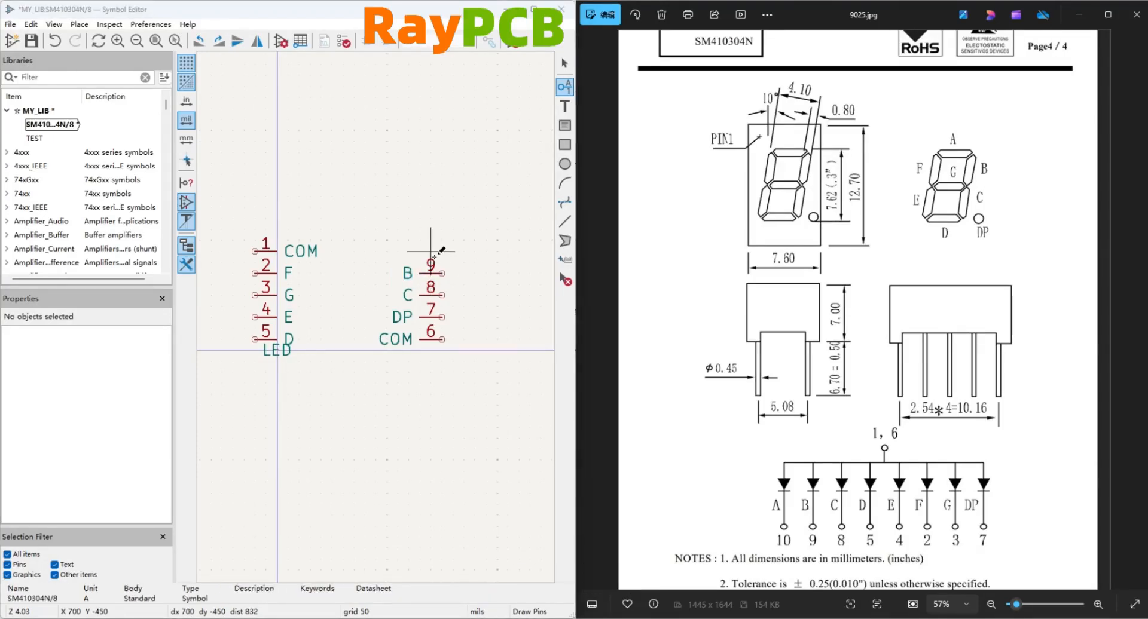
Place left-oriented output pin 10 named A, 100 mils directly above pin B and level with pin 1.
click(434, 256)
text(A)
click(484, 233)
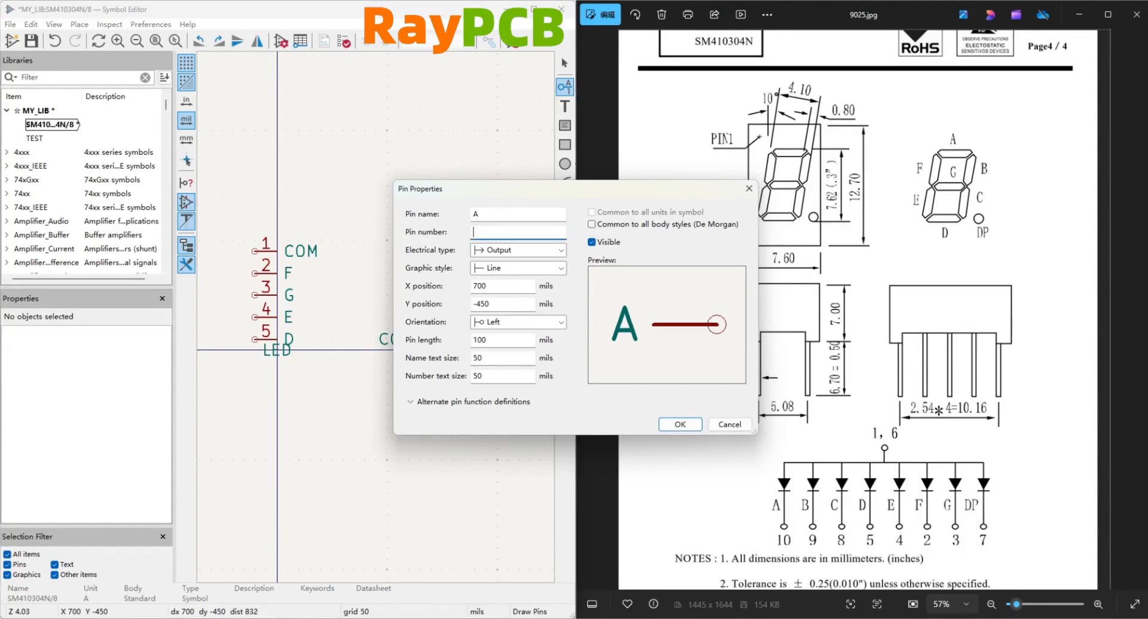
text(10)
click(680, 424)
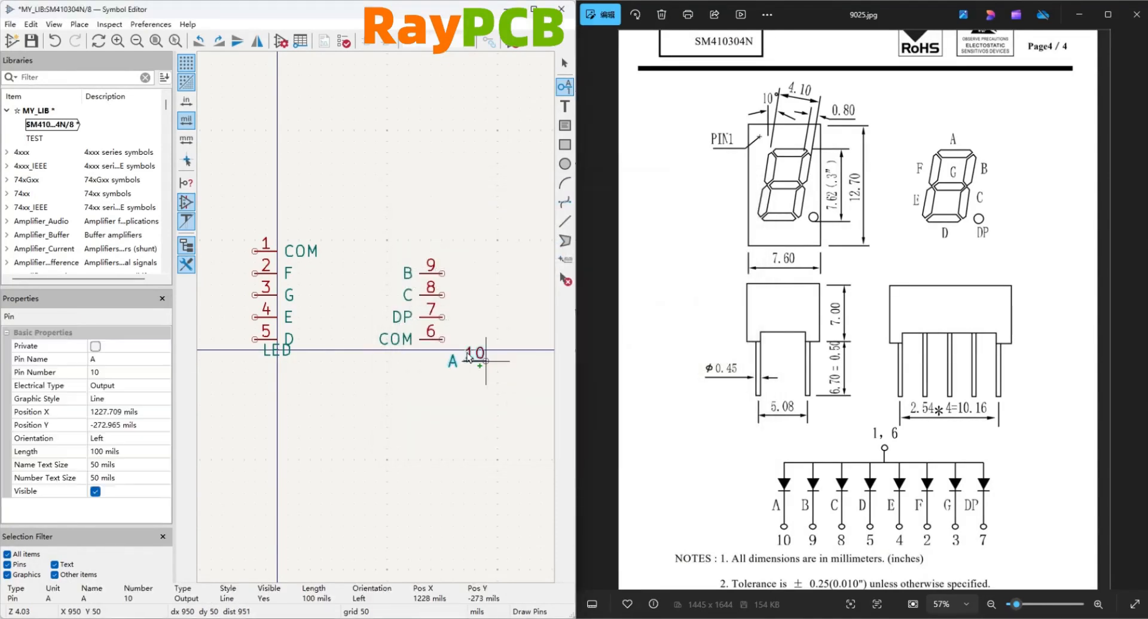
click(441, 244)
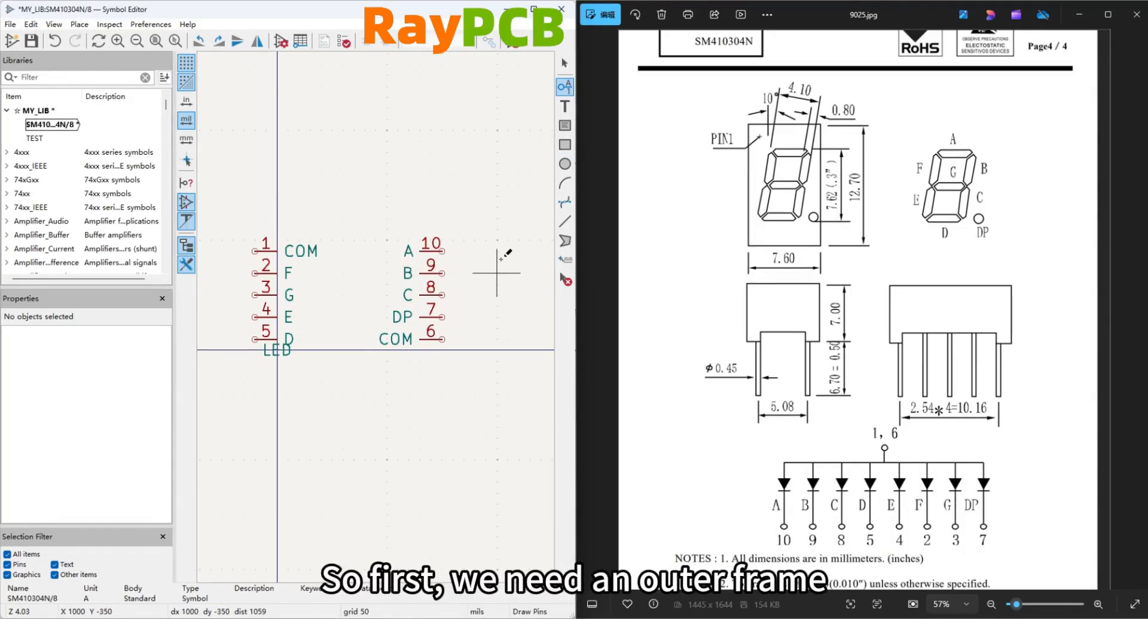
Draw a rectangular body outline 650 by 550 mils between the two pin columns, from X 0, Y -550 to X 650, Y 0.
click(565, 147)
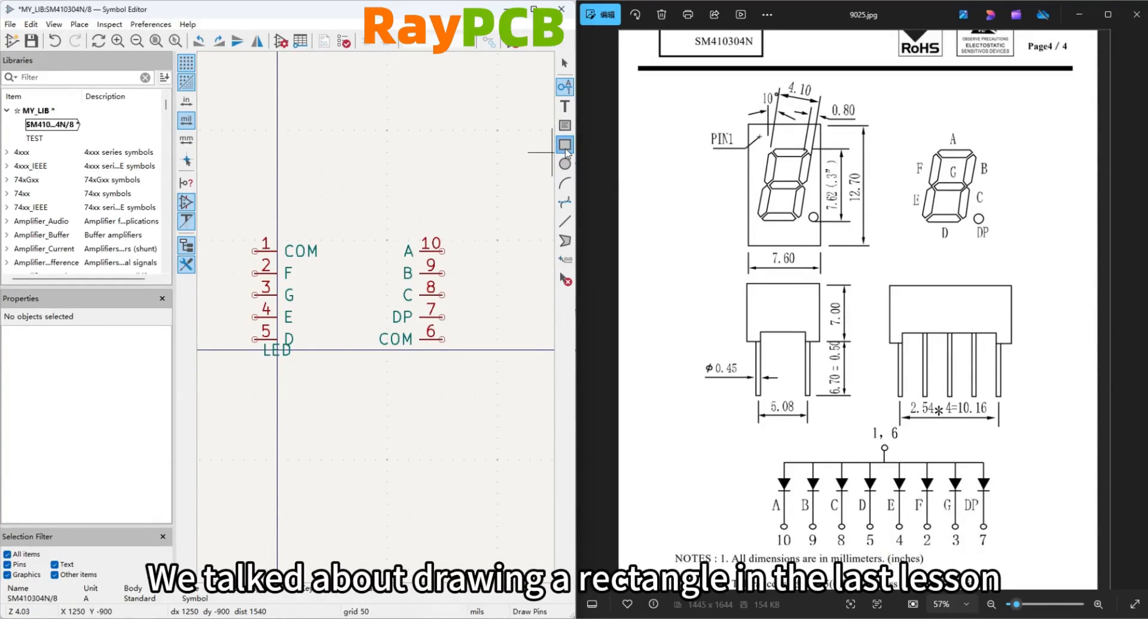
click(277, 229)
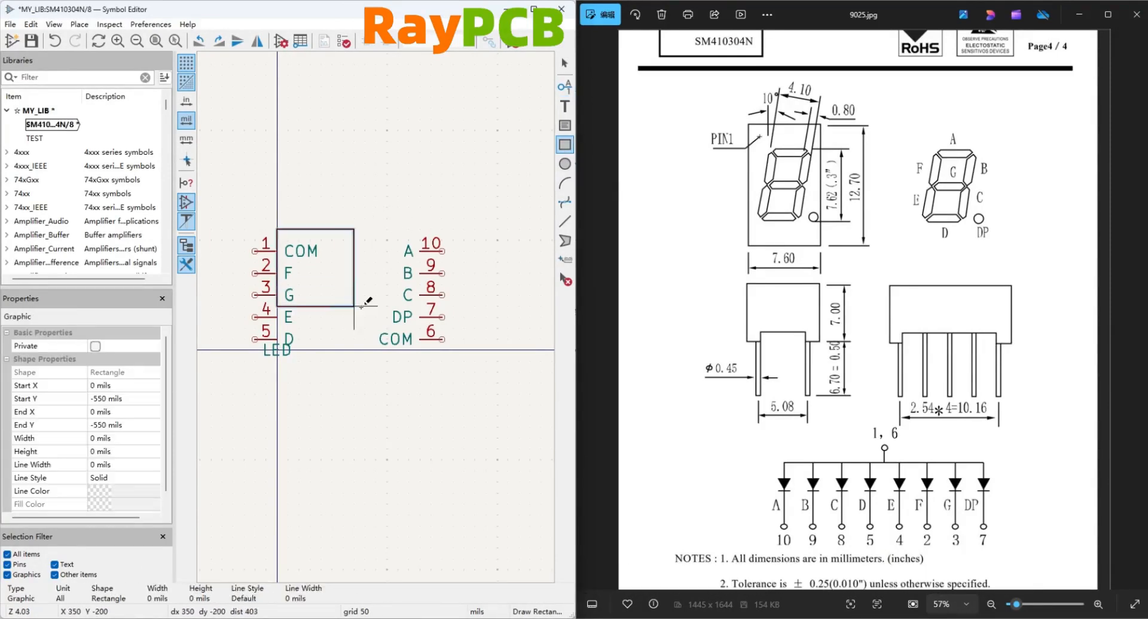
click(421, 350)
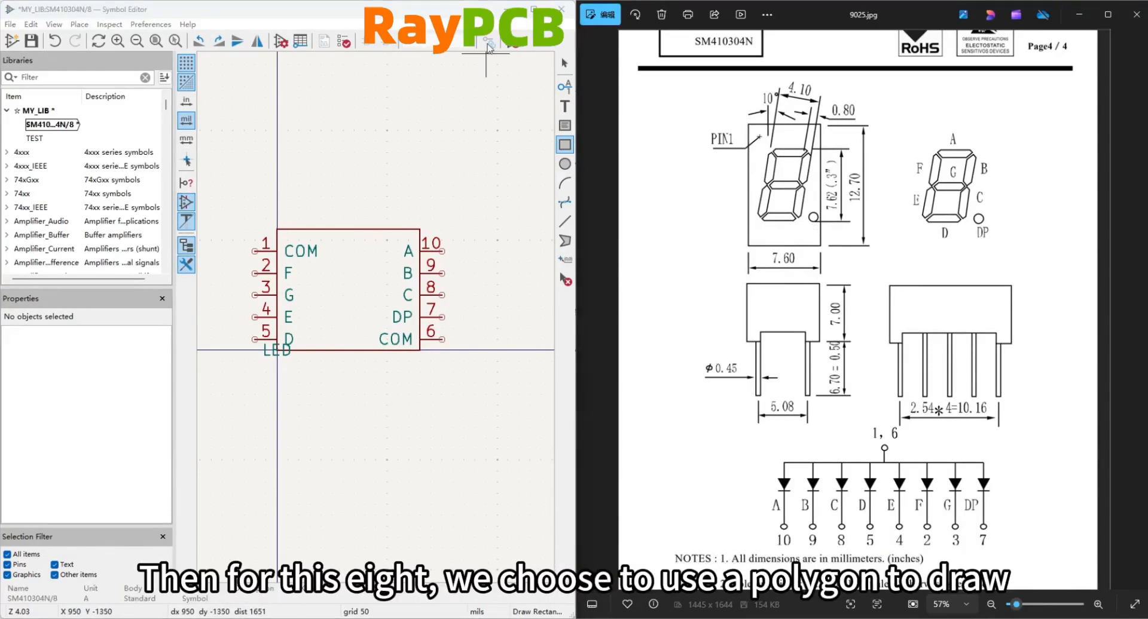
Draw a slanted figure-eight polygon with 200 mil wide bars, 300 mils tall, starting at X 200, Y -400, with its middle bar at Y -250.
click(562, 244)
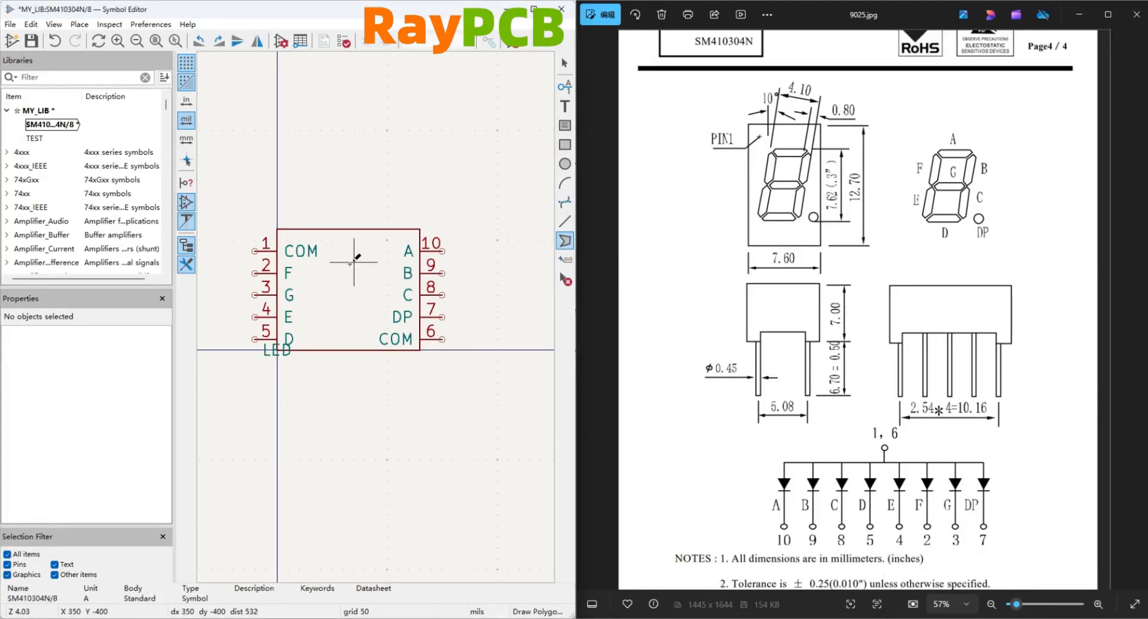
click(320, 262)
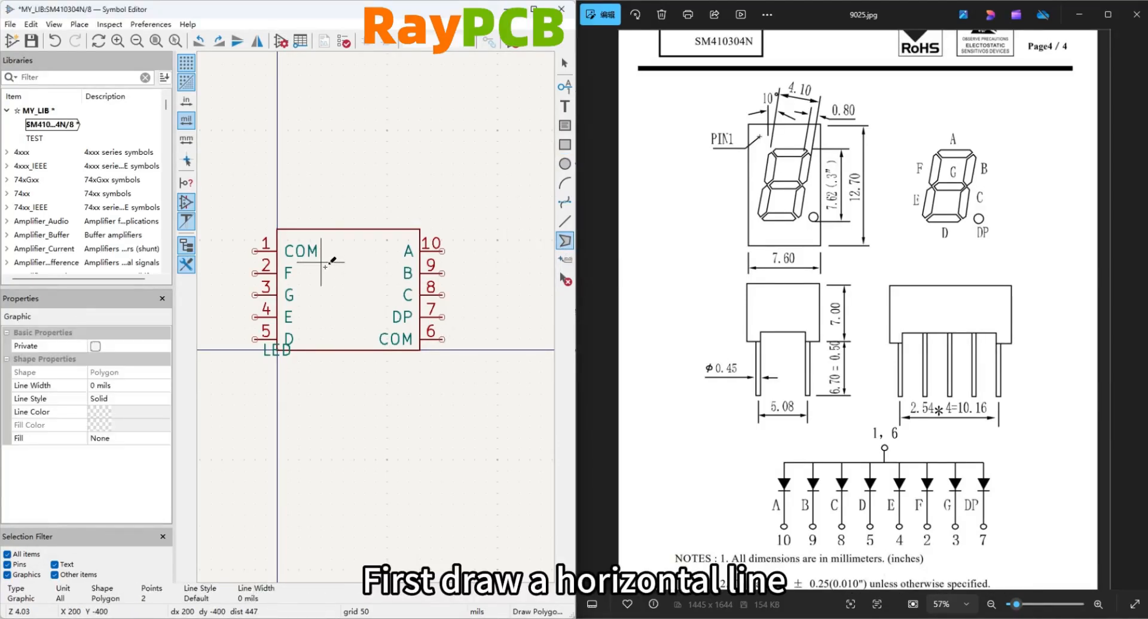
click(364, 262)
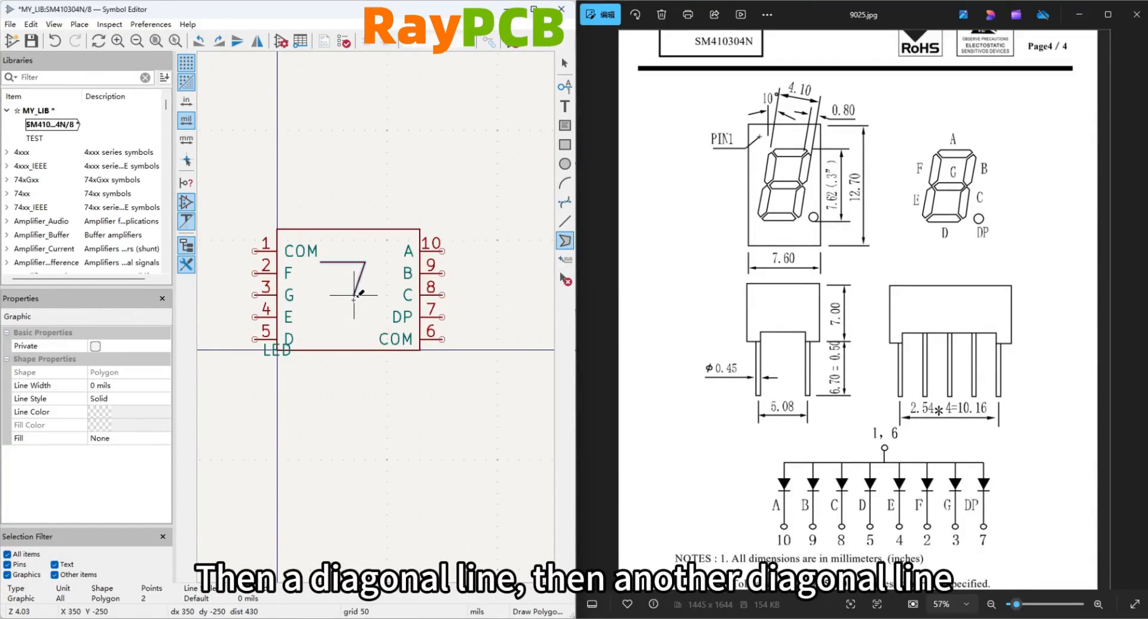
click(343, 328)
click(299, 328)
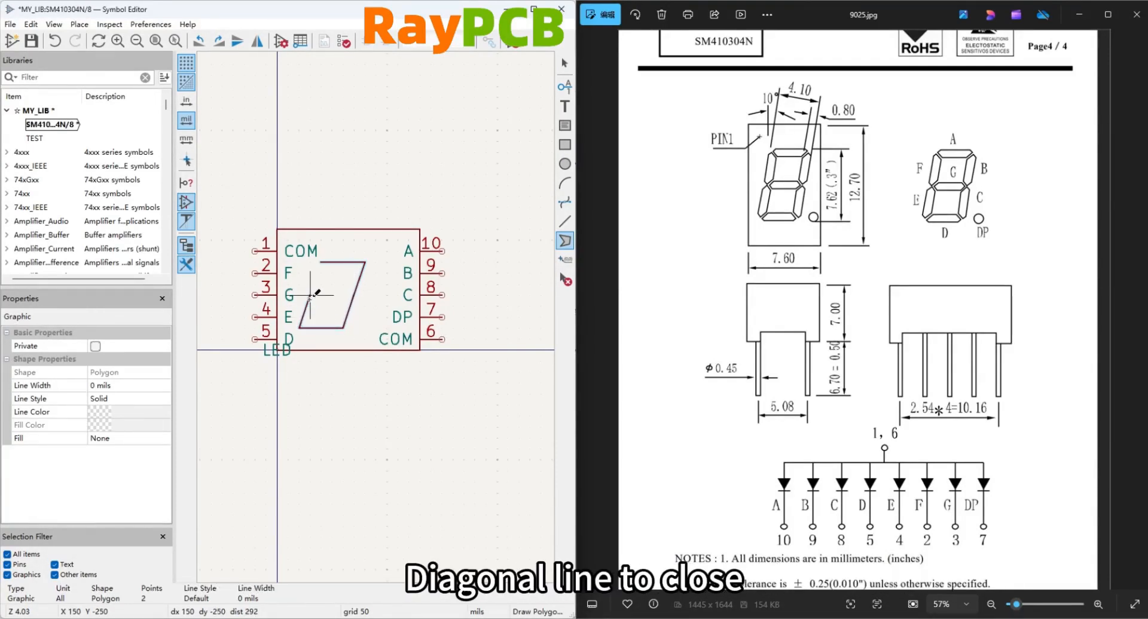
click(320, 262)
click(311, 296)
click(354, 296)
right_click(364, 306)
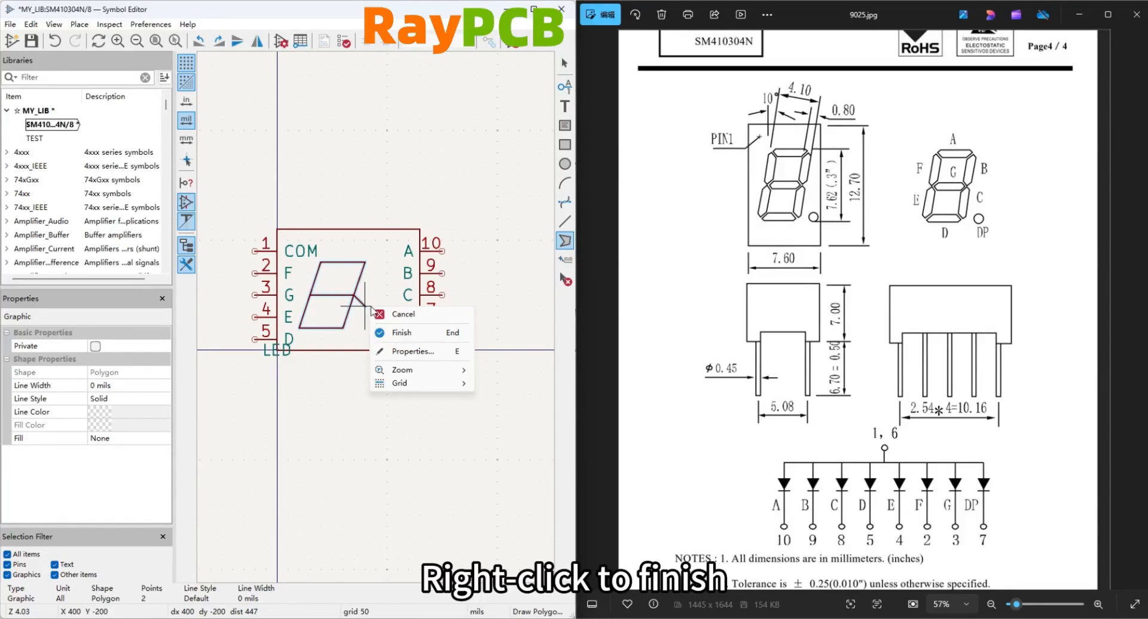
click(390, 332)
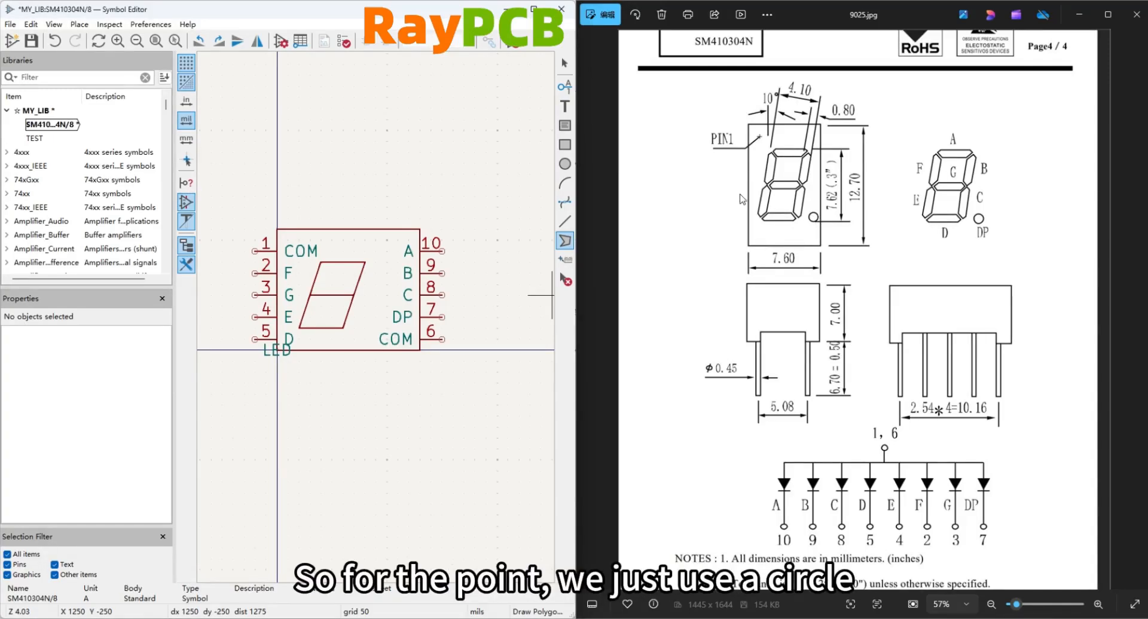
Draw a decimal-point circle of 50 mil radius centred at X 400, Y -150 beside the figure eight, and save the symbol.
click(565, 164)
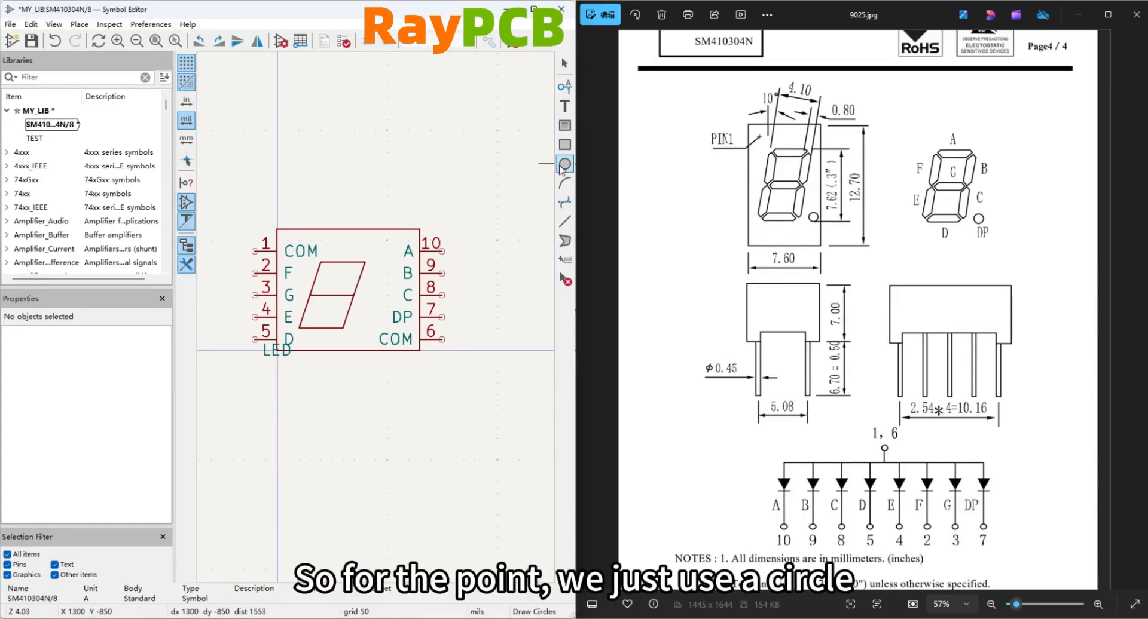
click(365, 317)
click(365, 328)
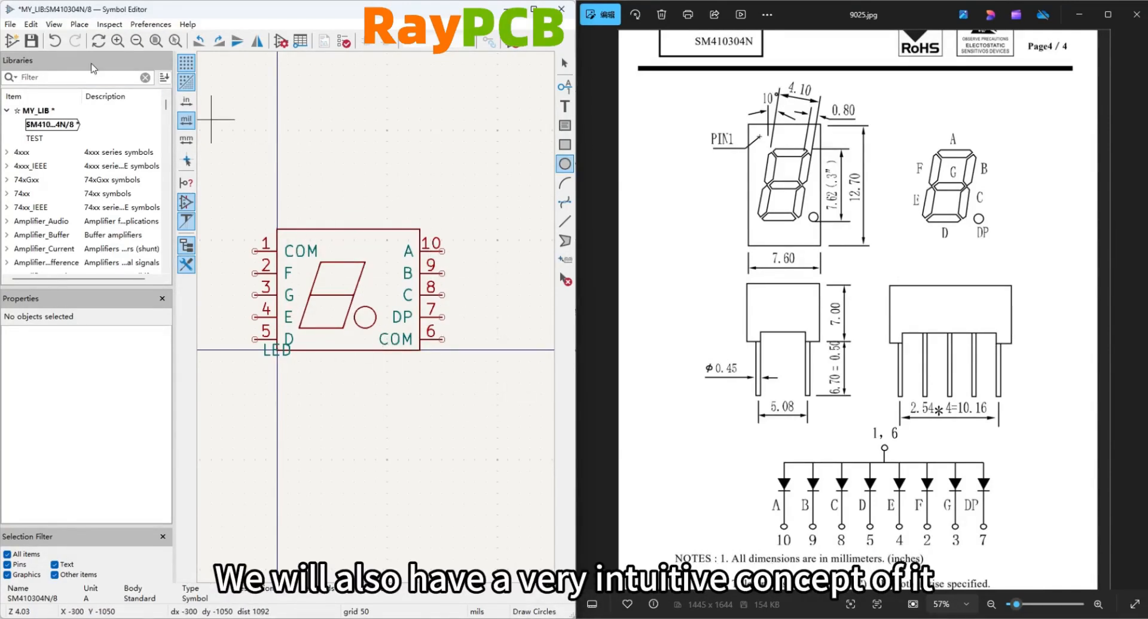
click(32, 40)
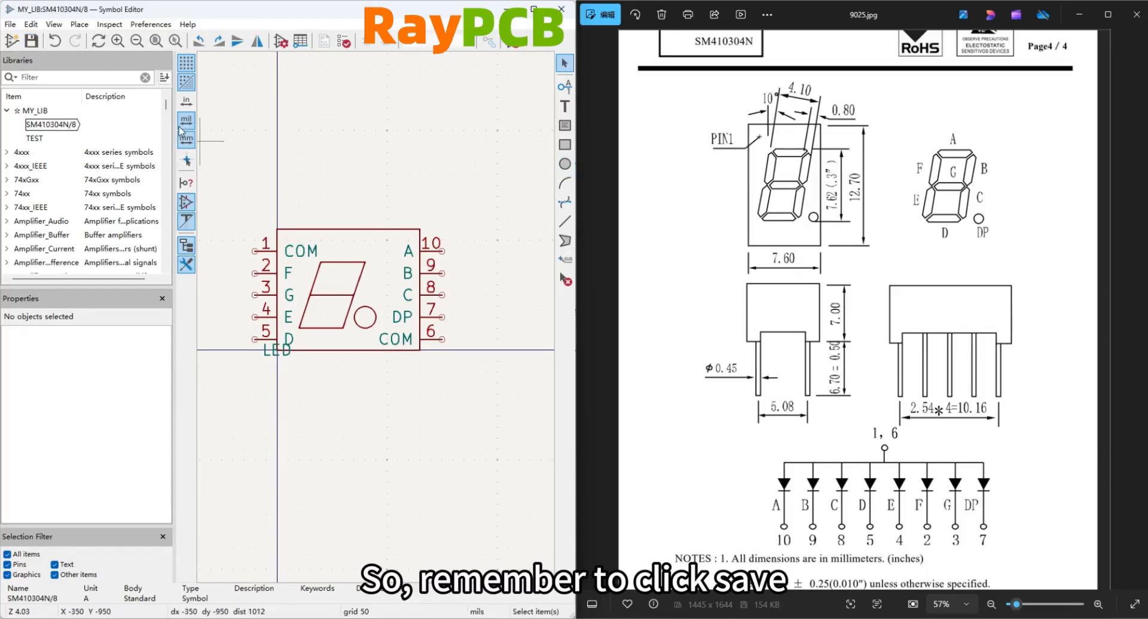